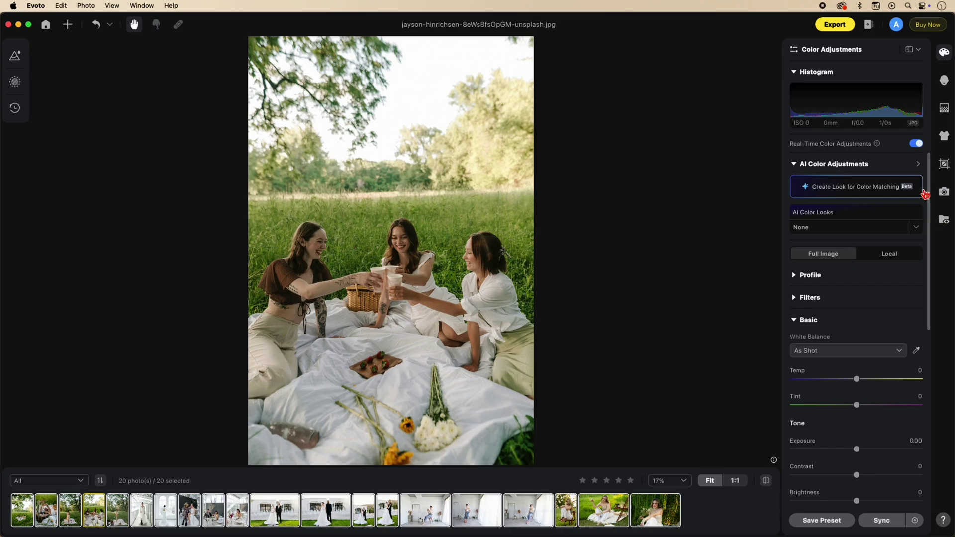
Expand the AI Color Looks and try Neutral, Vivid Light and Pure Love on the picnic photo, reviewing the resulting basic adjustments.
click(918, 164)
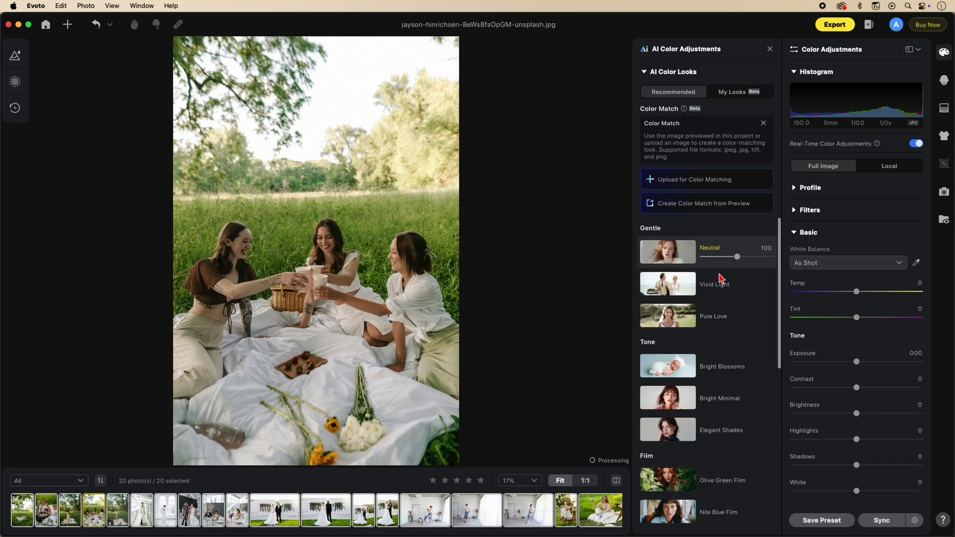
click(680, 293)
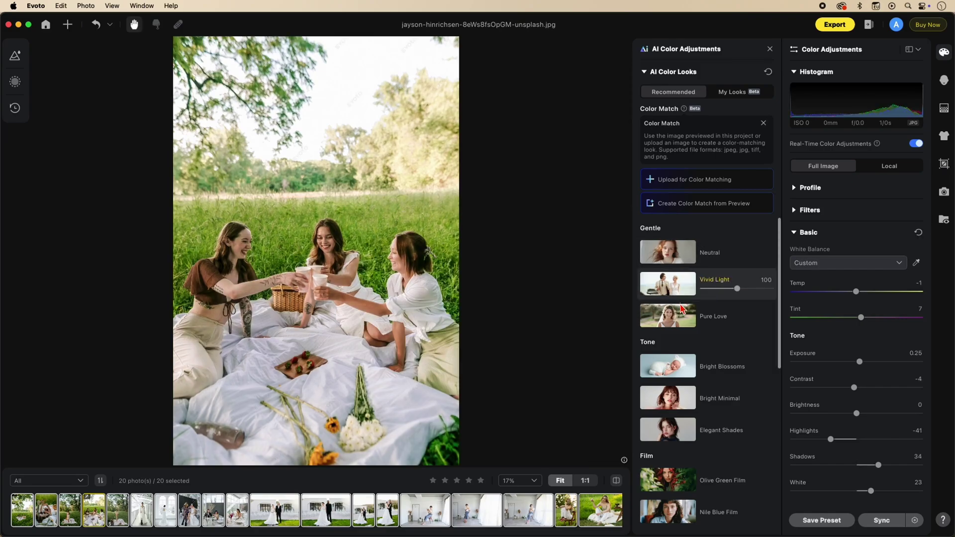
click(684, 252)
click(691, 307)
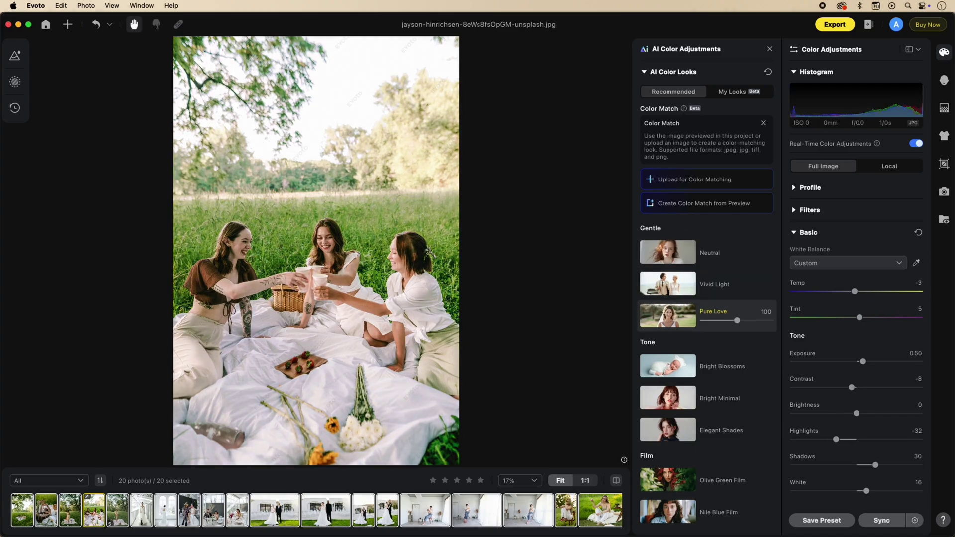
scroll(867, 381, down, 5)
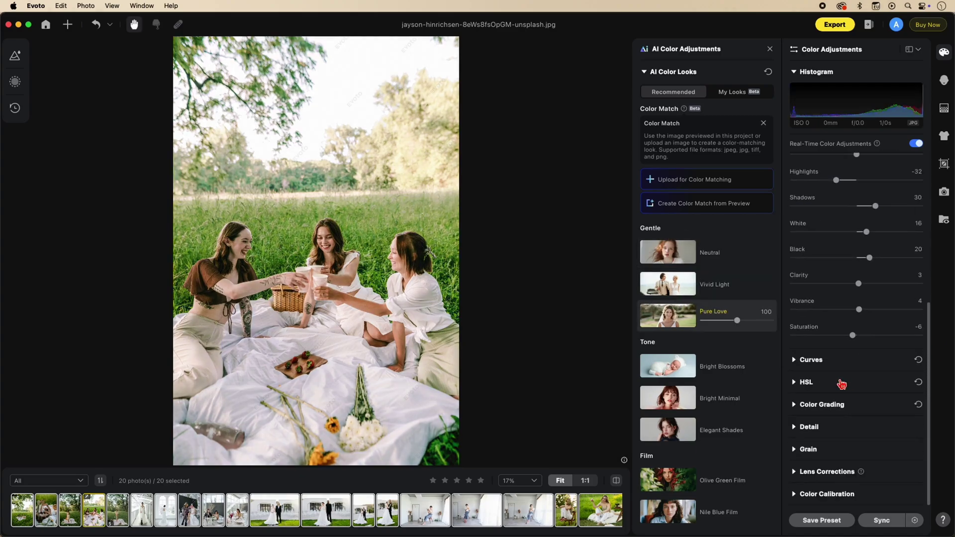
scroll(860, 383, up, 5)
Try the Bright Minimal, Elegant Shades and Nile Blue Film looks, apply Bright Blossoms at 100, and close the AI Color Adjustments.
click(689, 374)
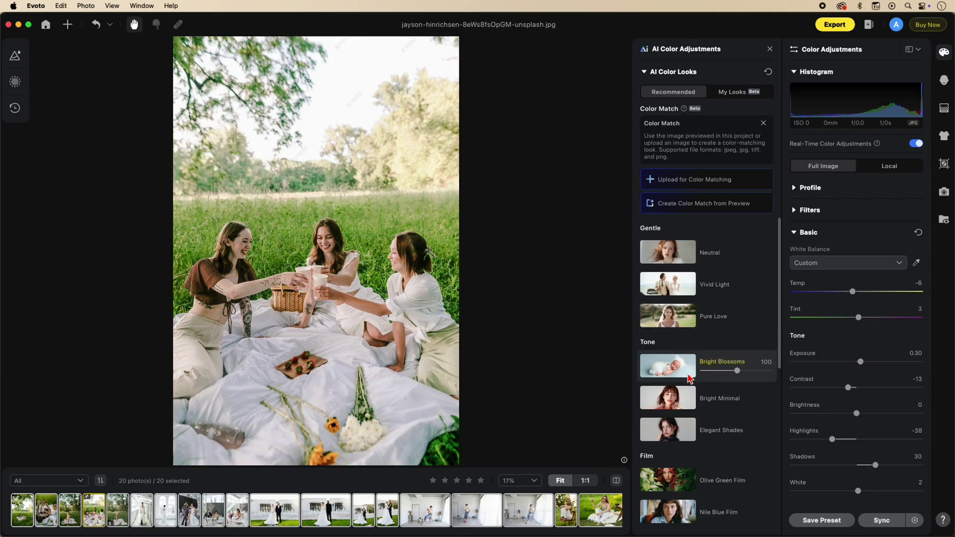
click(685, 402)
click(685, 431)
scroll(685, 431, down, 4)
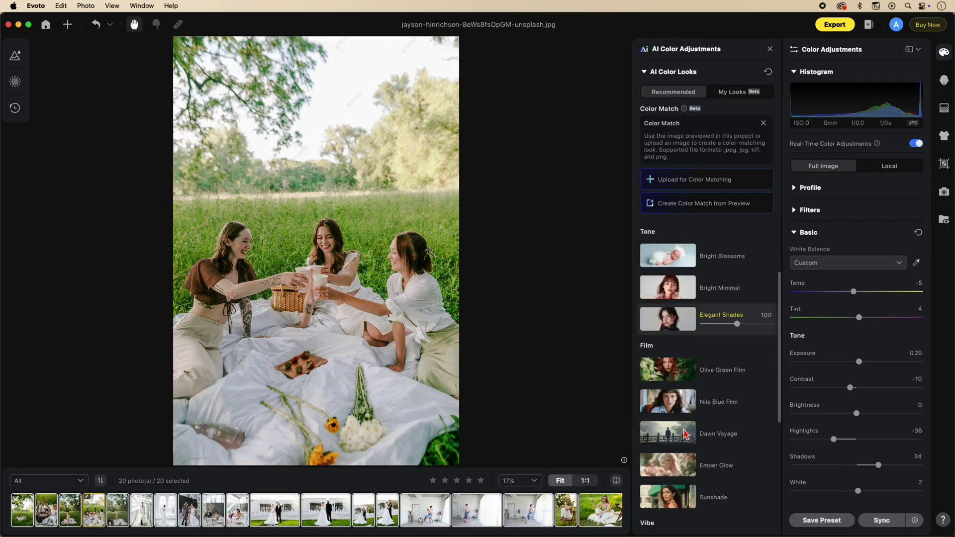
click(688, 402)
click(688, 255)
scroll(712, 336, up, 4)
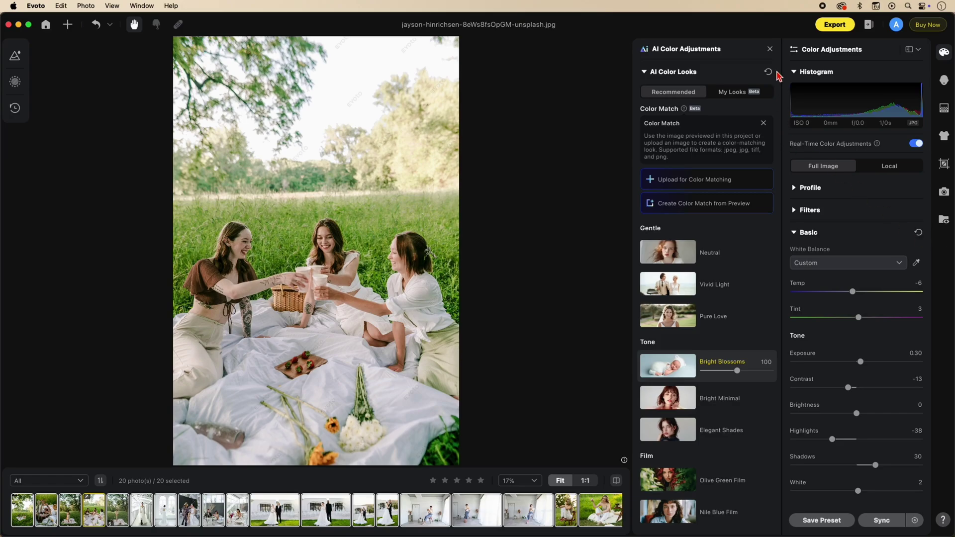
click(770, 52)
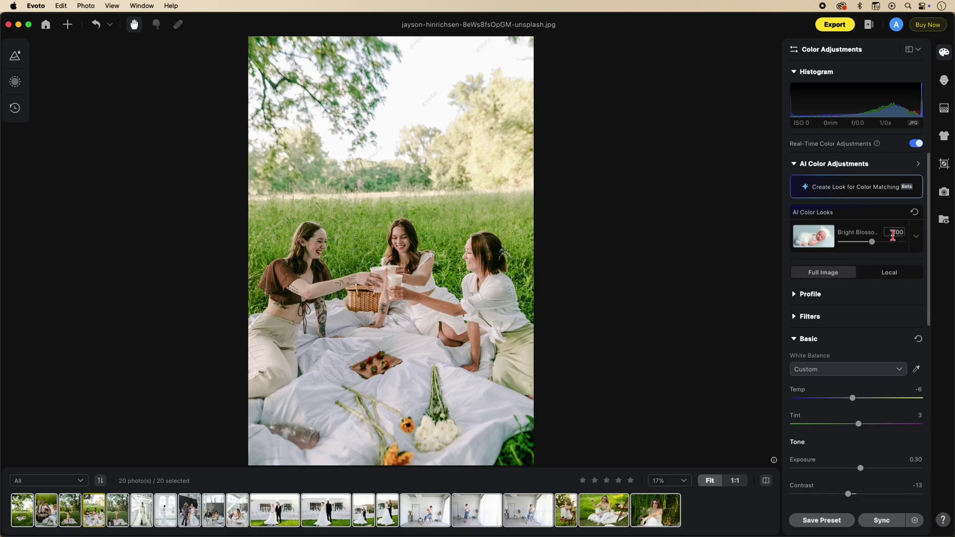
Create a Color Match look by uploading the photo of the woman against a blue sky from the reference images folder.
click(863, 193)
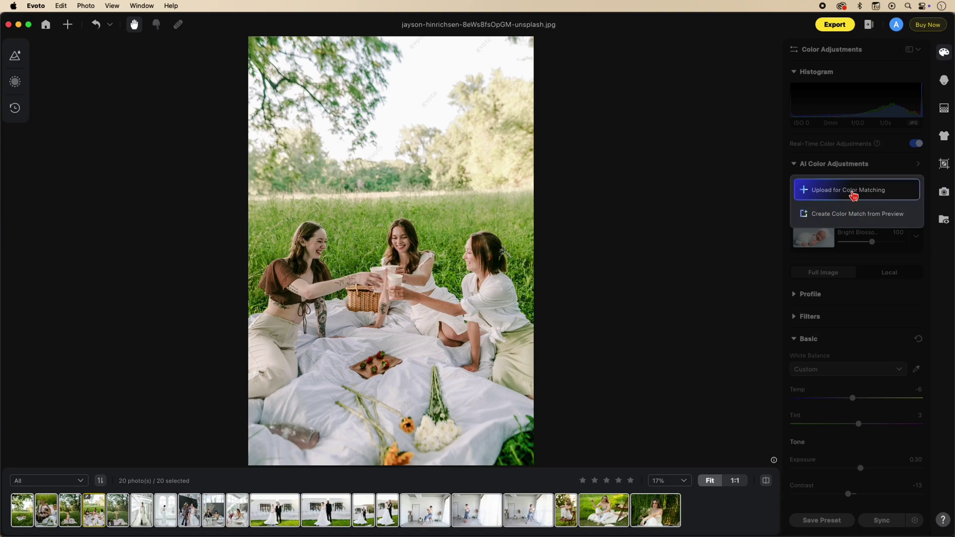
click(853, 215)
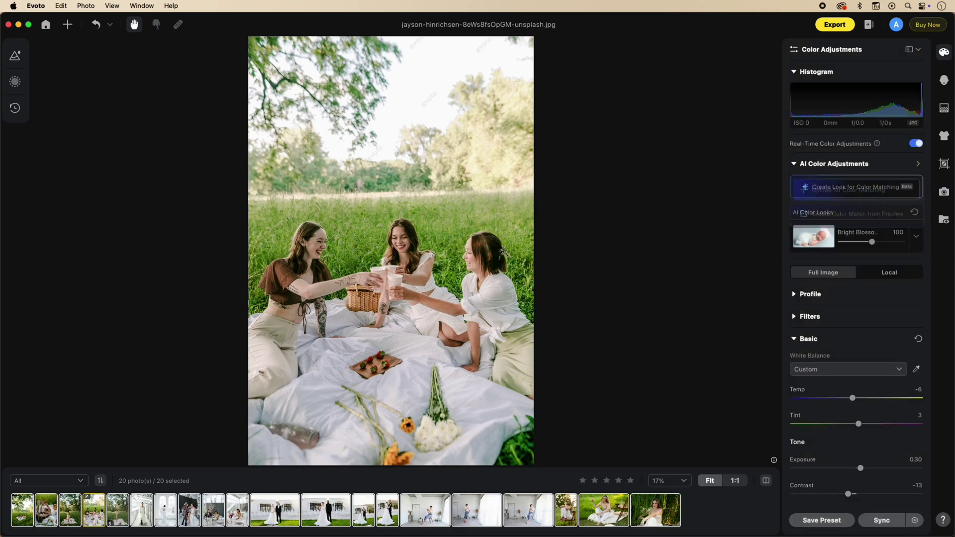
click(922, 170)
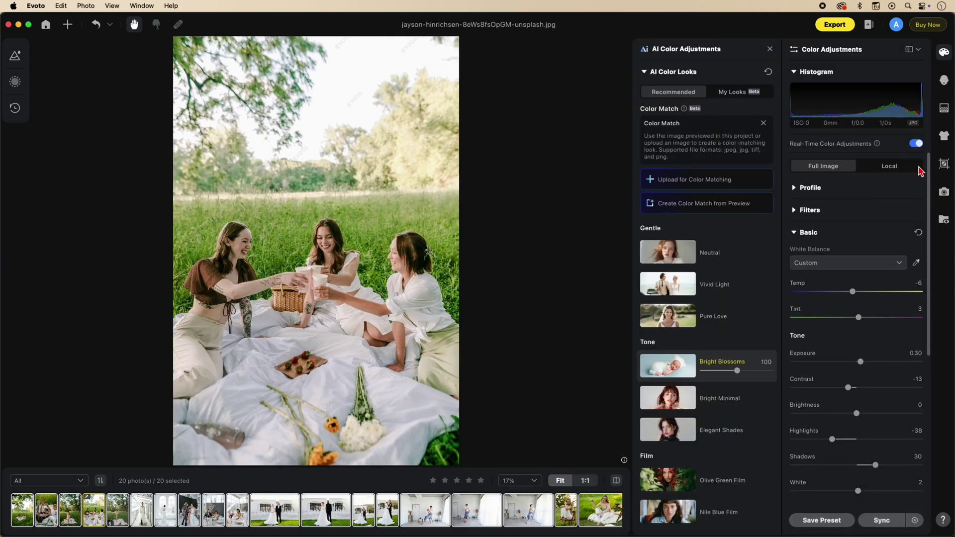
click(757, 188)
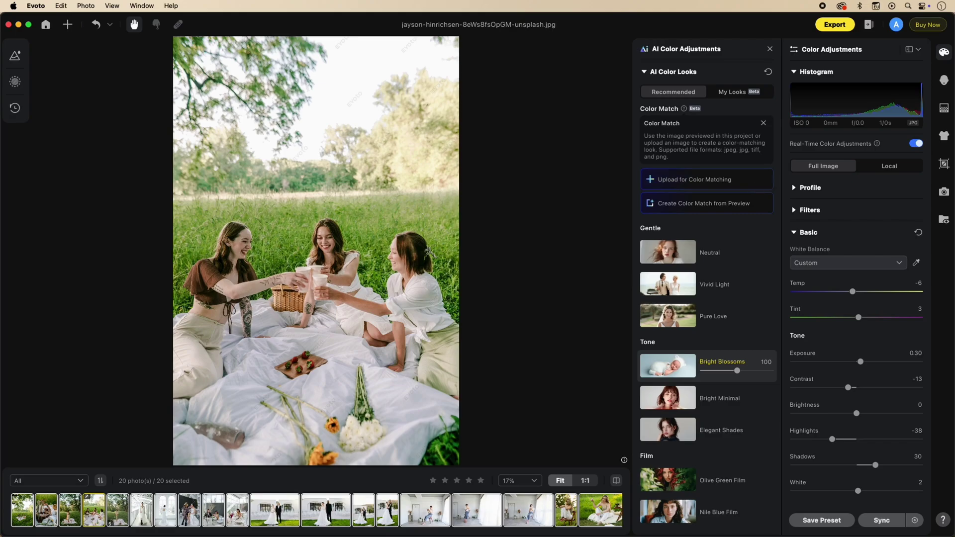
click(714, 185)
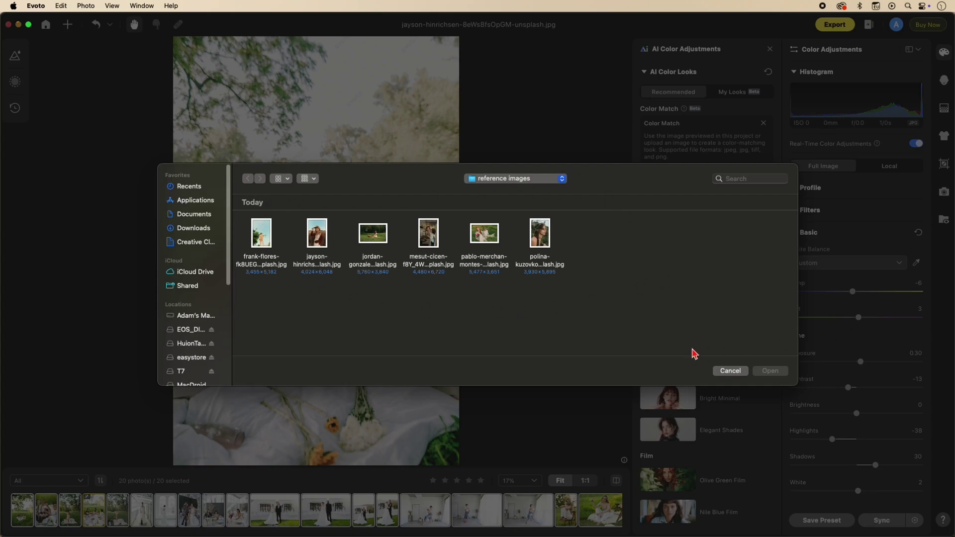
double_click(262, 241)
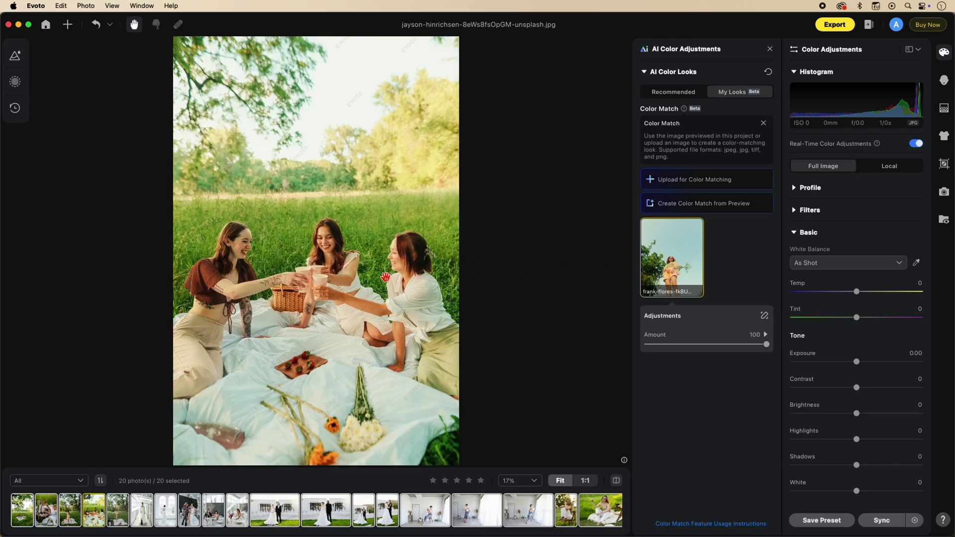
Open the new look's detailed adjustments and examine the picnic photo's skin tones, trees and blanket up close against the reference image.
mouse_move(703, 247)
click(690, 250)
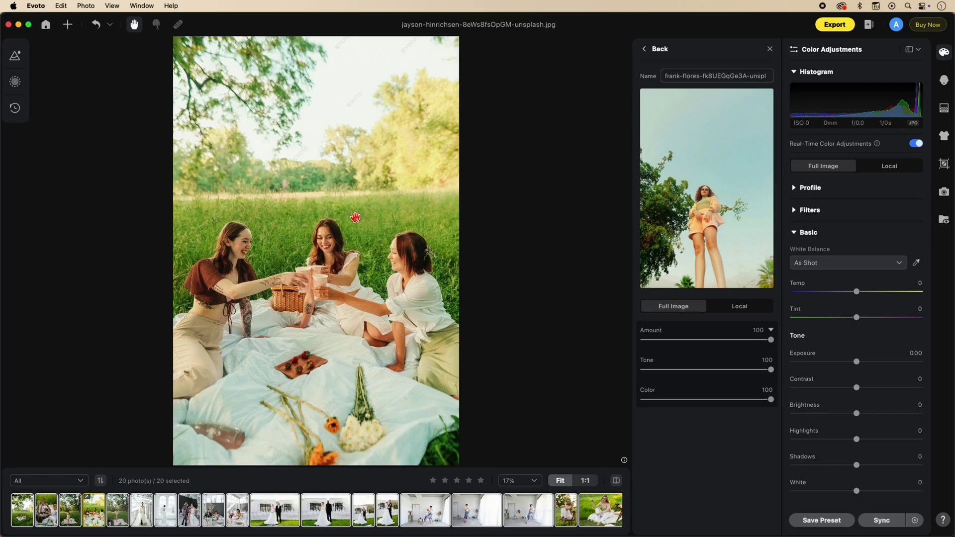
key(super+equal)
key(super+equal)
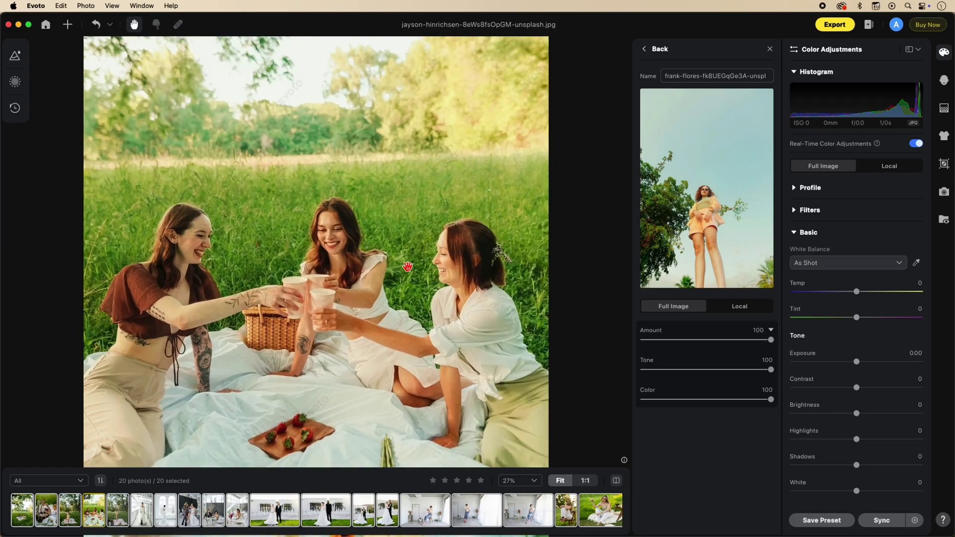
drag(408, 266, 473, 191)
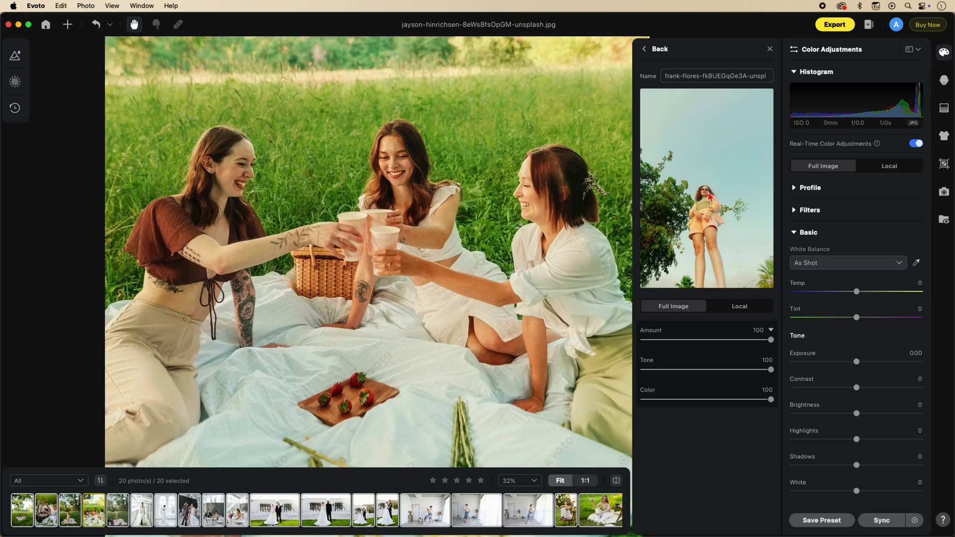
drag(571, 204, 494, 239)
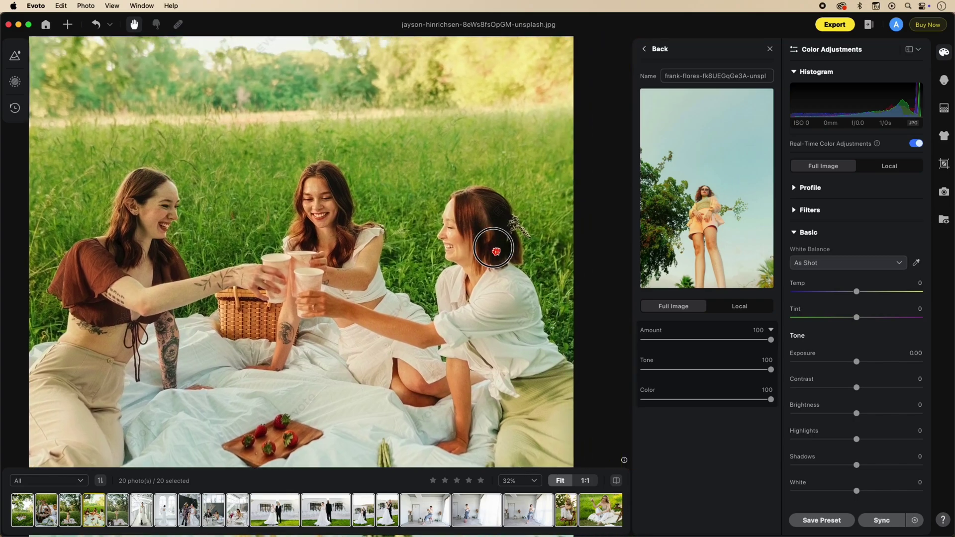
scroll(501, 166, down, 3)
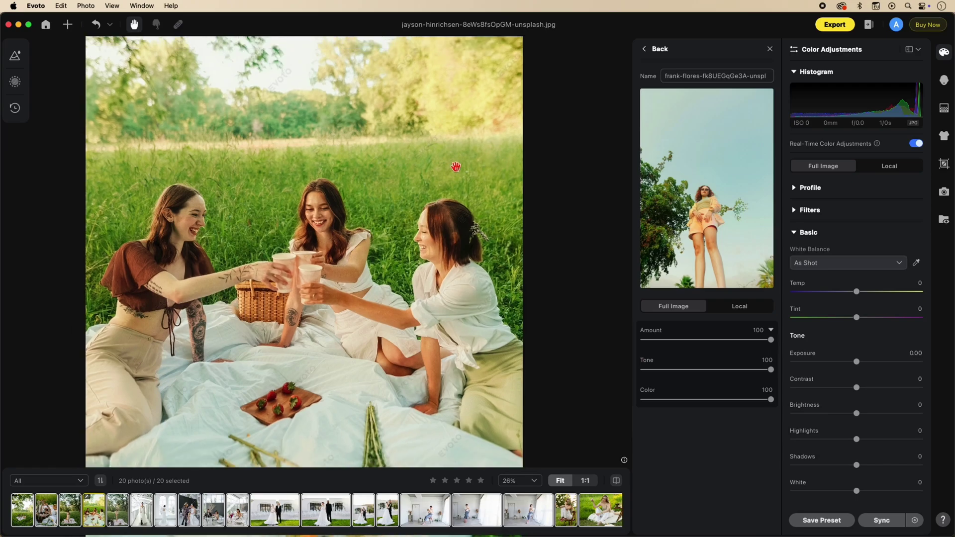
drag(223, 100, 252, 170)
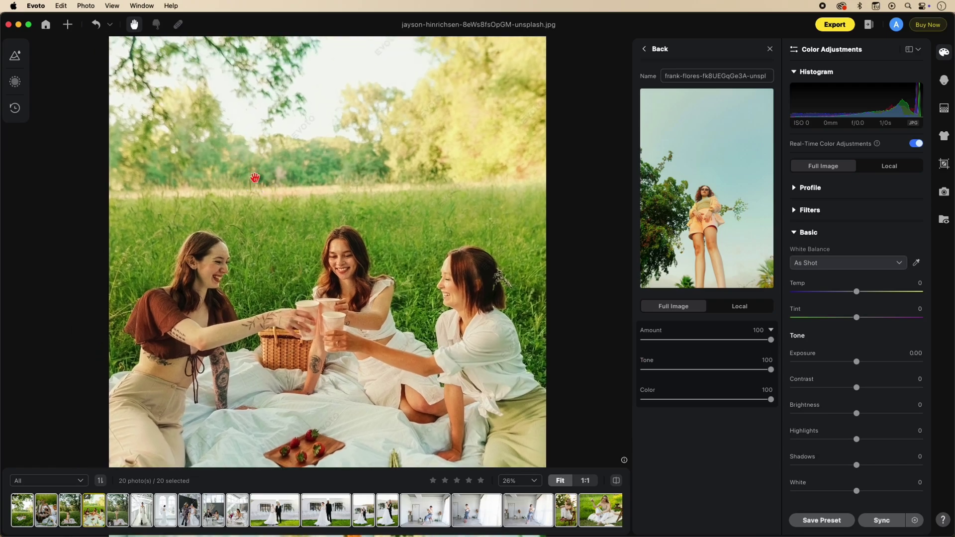
drag(486, 274, 498, 140)
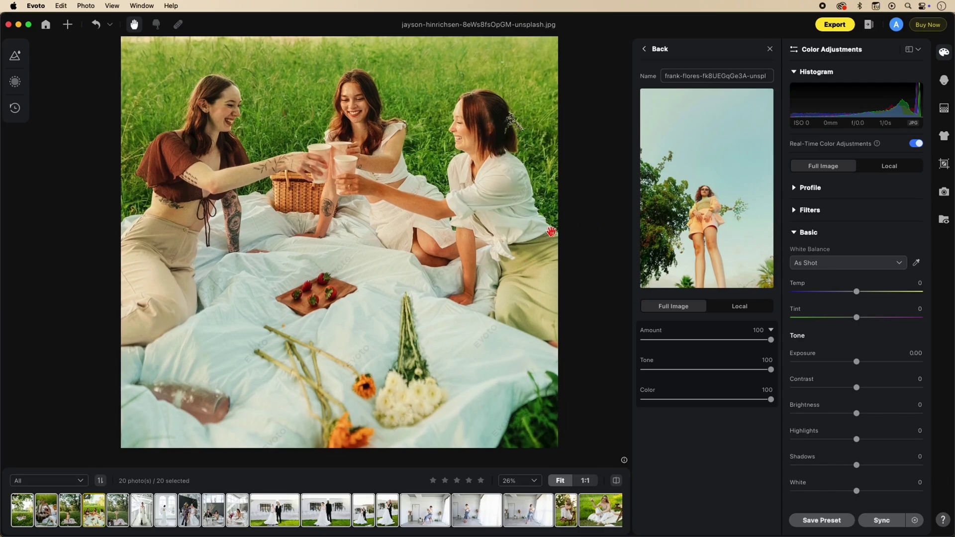
drag(484, 202, 492, 235)
click(559, 480)
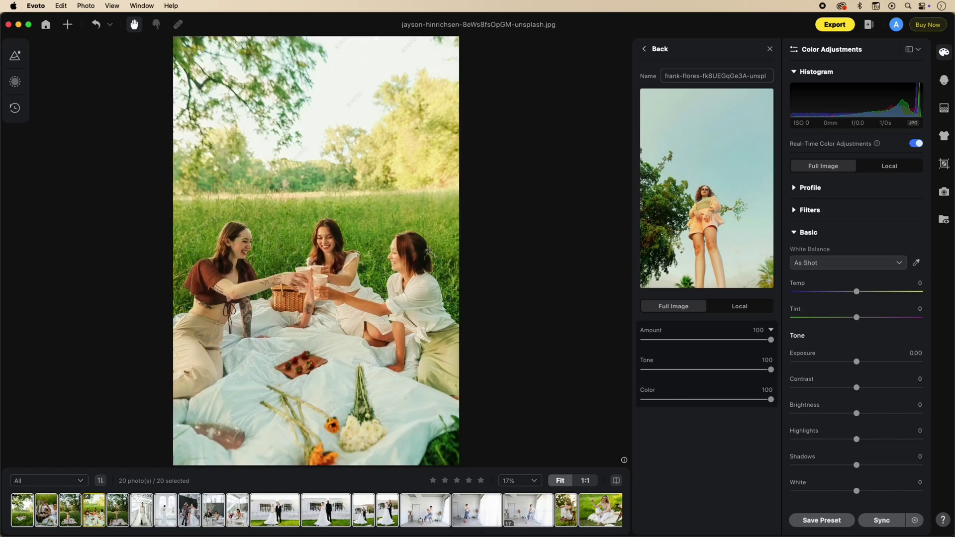
drag(383, 202, 563, 204)
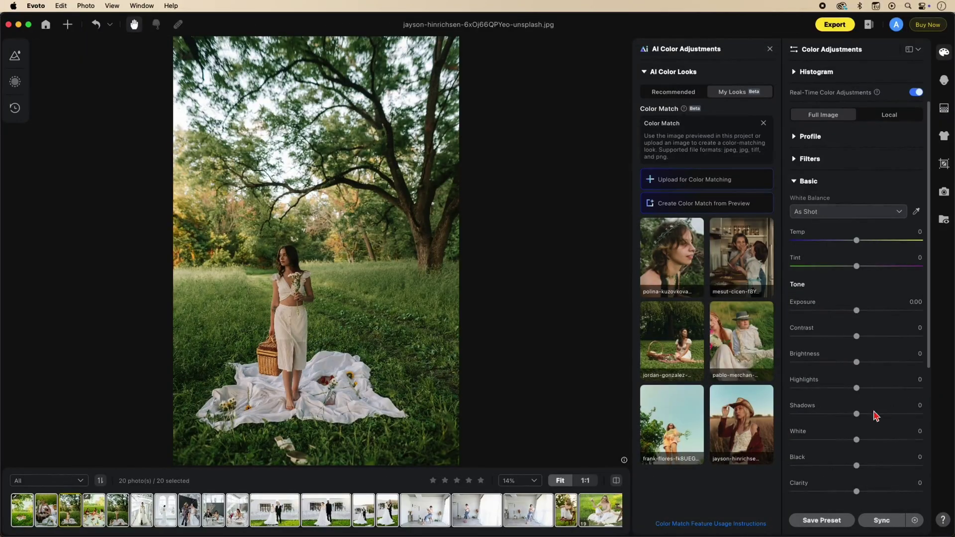
Apply the blue-sky reference look to the photo of the woman under the tree and compare its colors with the reference.
click(699, 424)
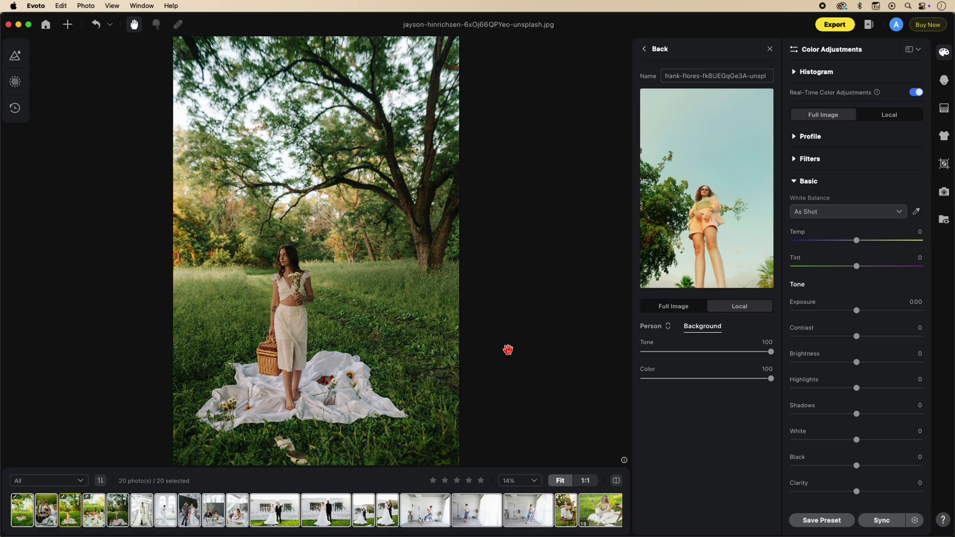
drag(414, 158, 596, 198)
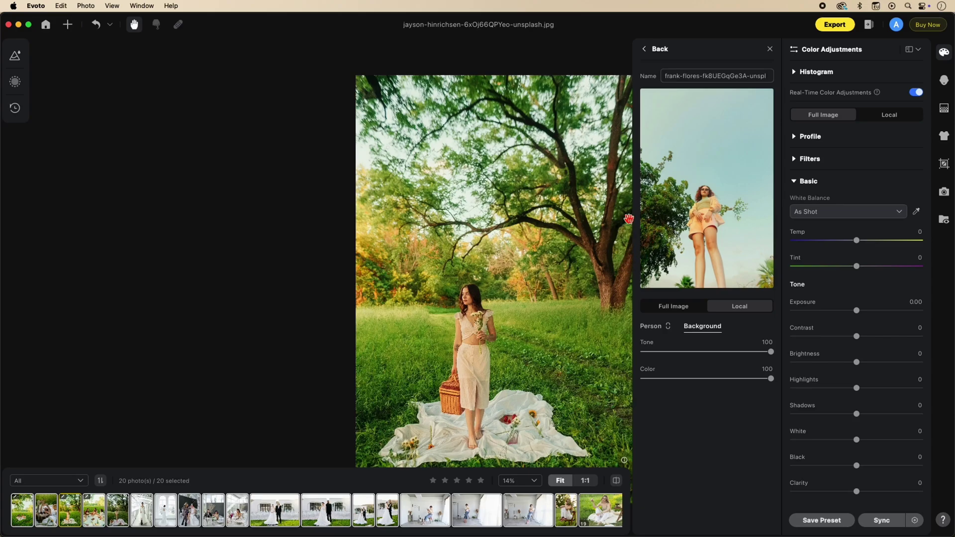
drag(473, 128, 660, 138)
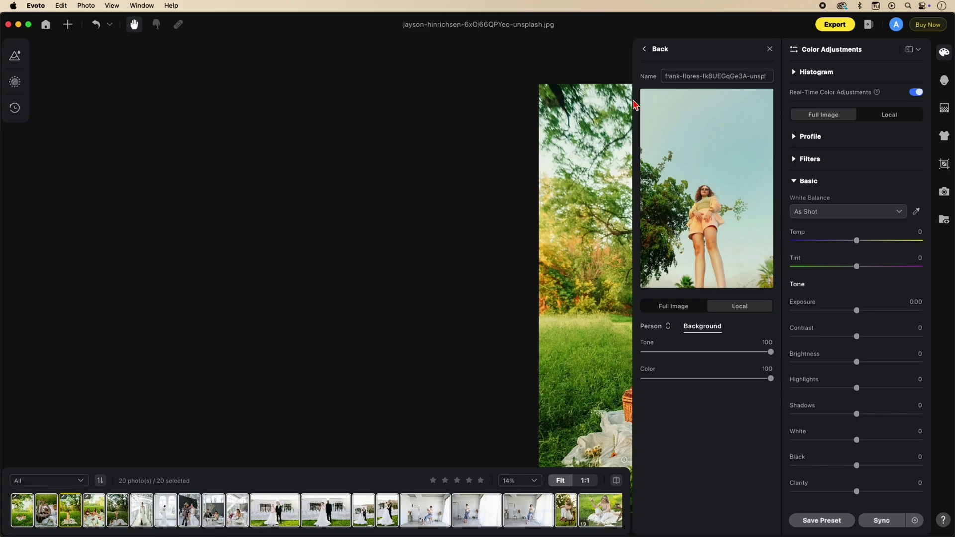
drag(614, 171, 596, 22)
drag(595, 22, 507, 91)
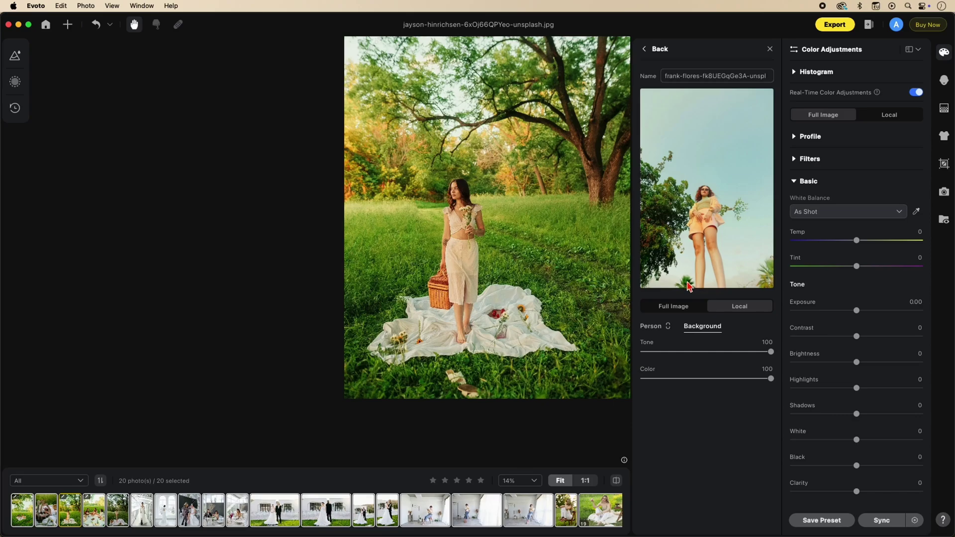
drag(582, 294, 519, 311)
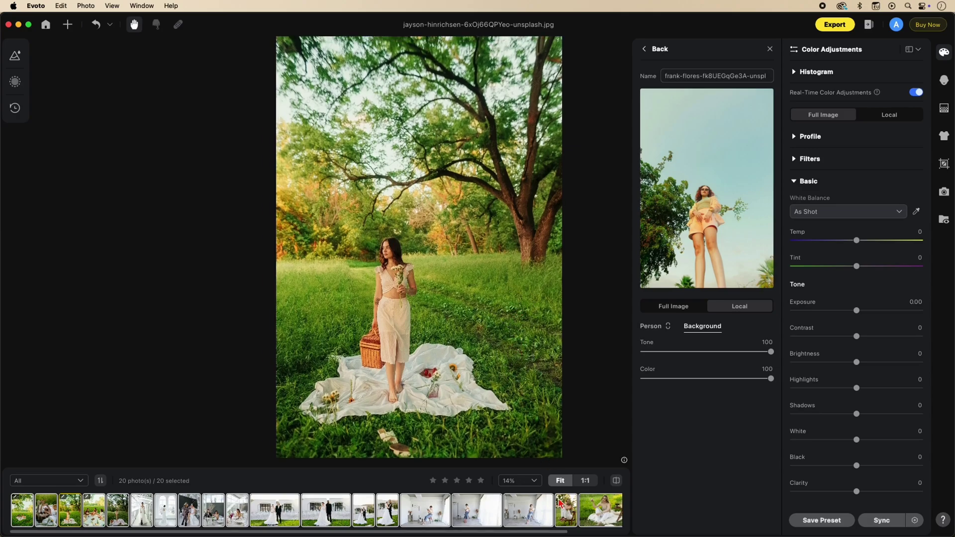
click(560, 483)
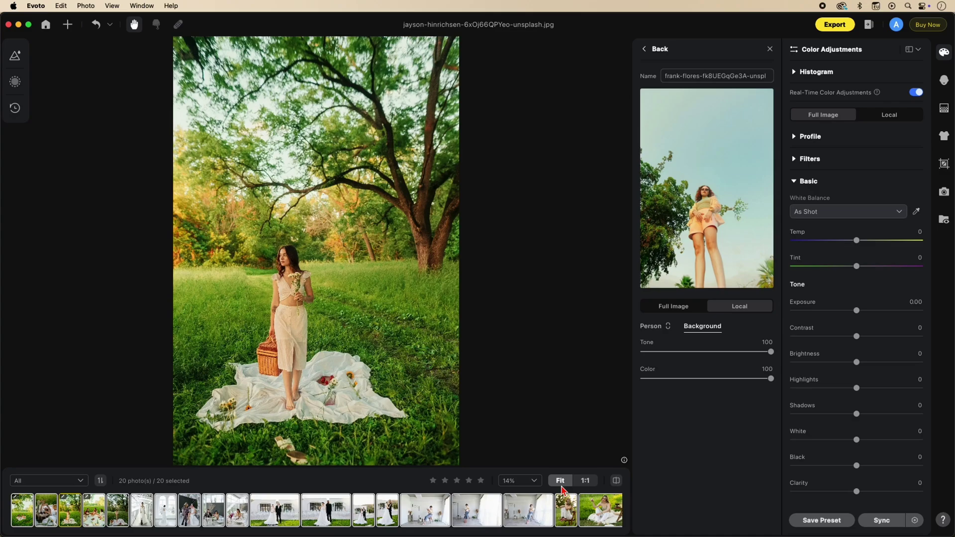
On the three-woman picnic photo, try the look's Amount, Tone and Color strength, lowering Amount to 0 and restoring it to 100.
key(Right)
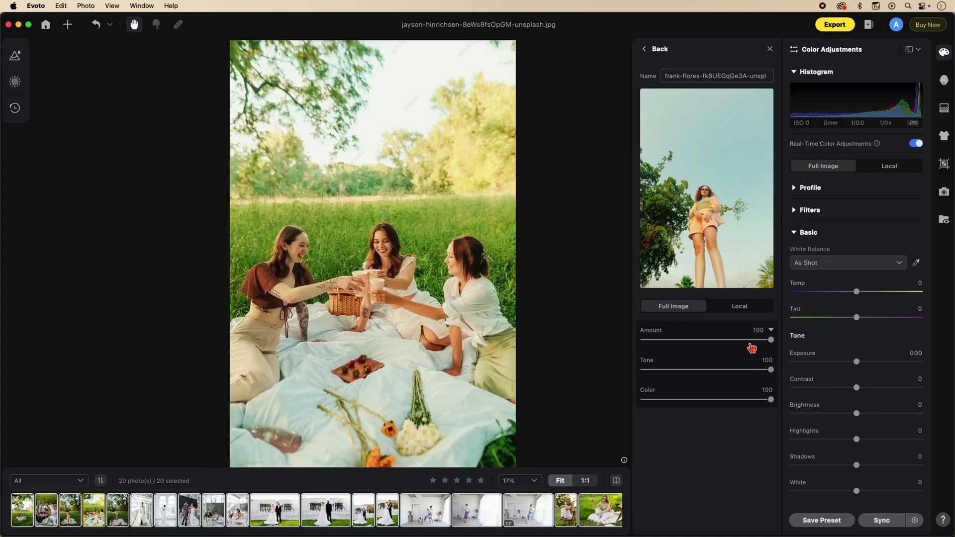
drag(772, 346, 828, 348)
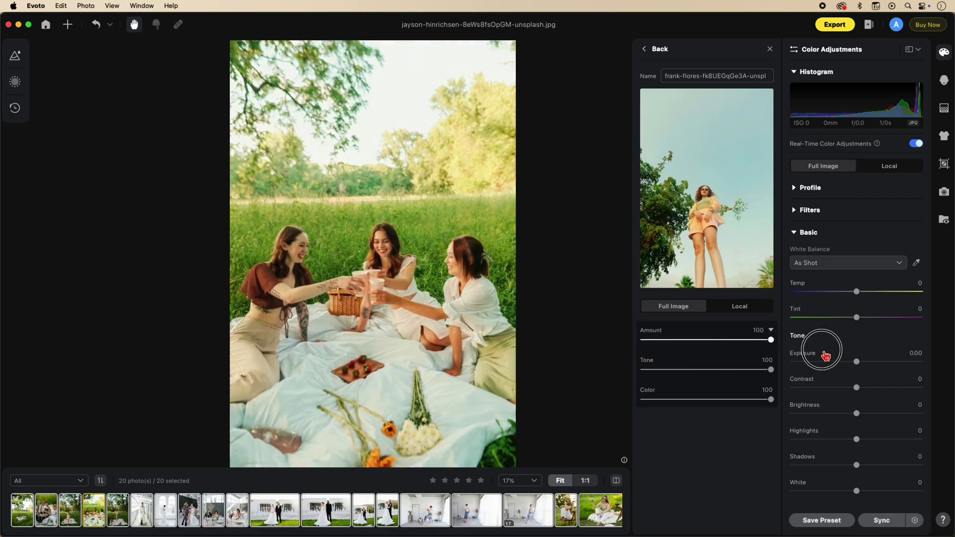
mouse_move(771, 370)
mouse_down()
mouse_move(667, 371)
mouse_move(773, 370)
mouse_up()
drag(773, 402, 838, 398)
key(h)
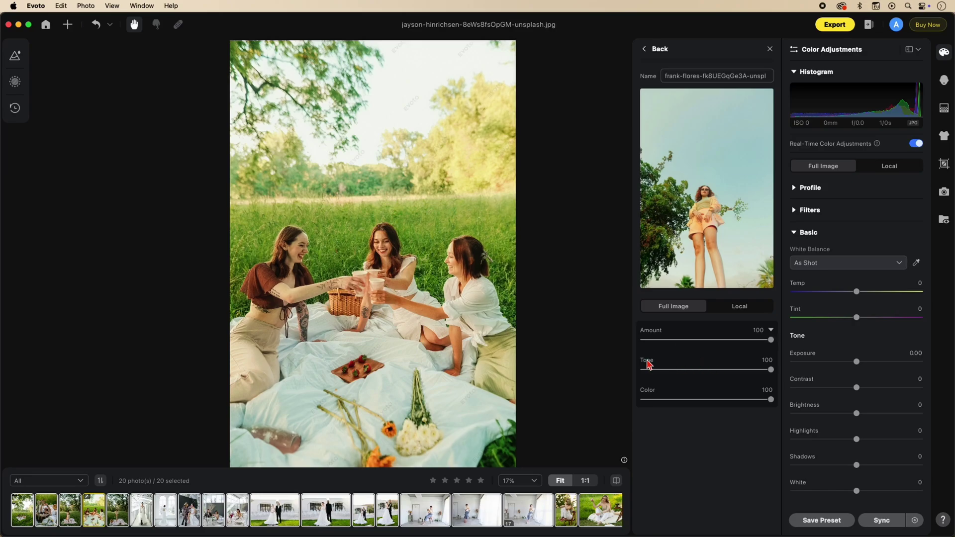
drag(771, 340, 644, 340)
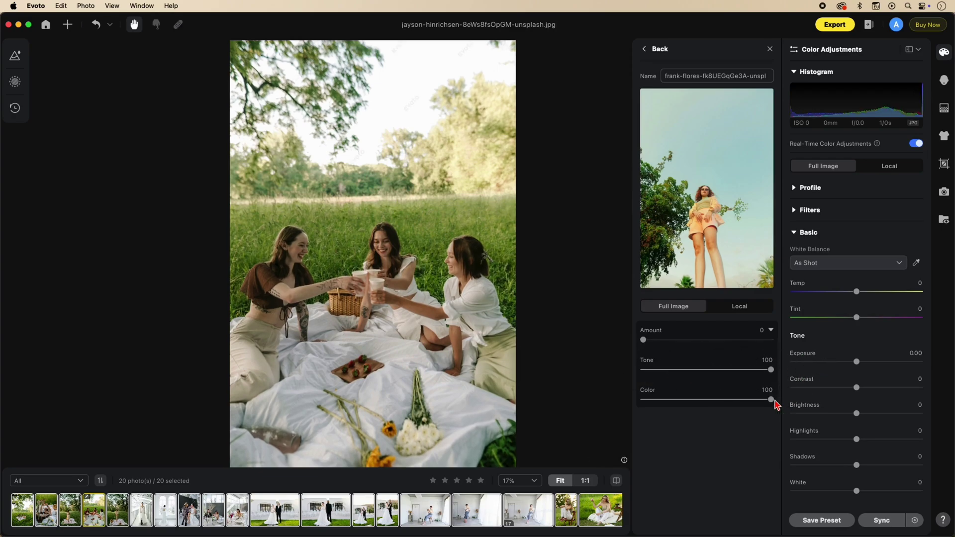
click(772, 340)
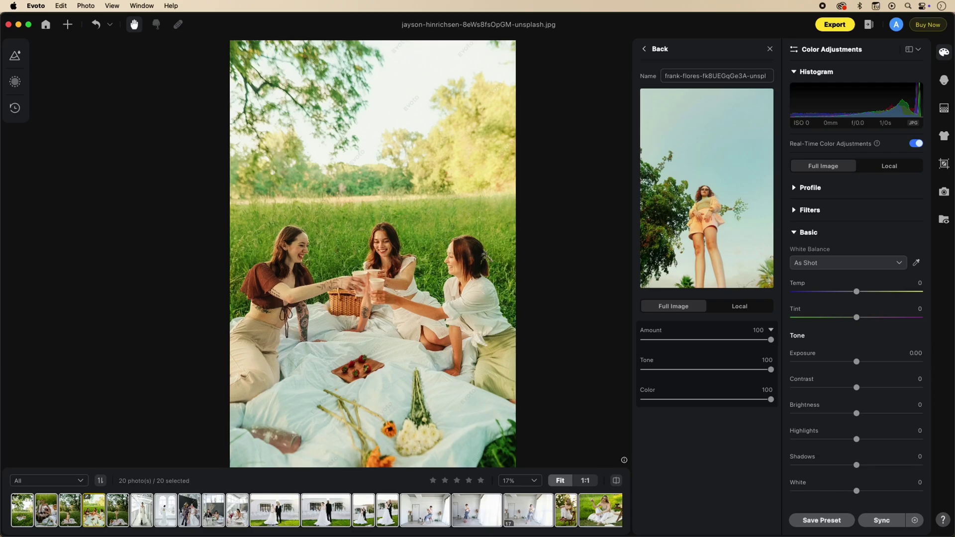
In the look's local adjustments, link all Person regions and lower their Color and Tone strength to 0.
click(754, 314)
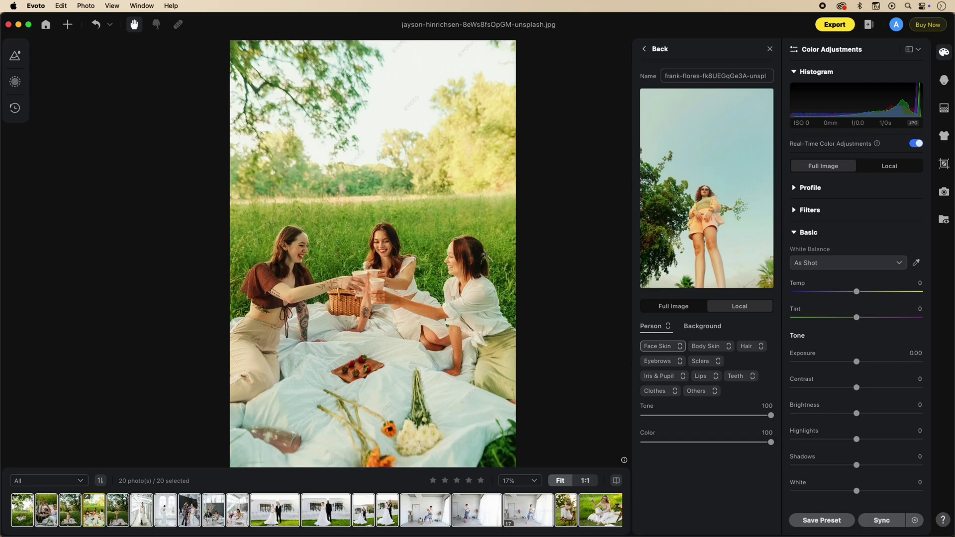
click(669, 329)
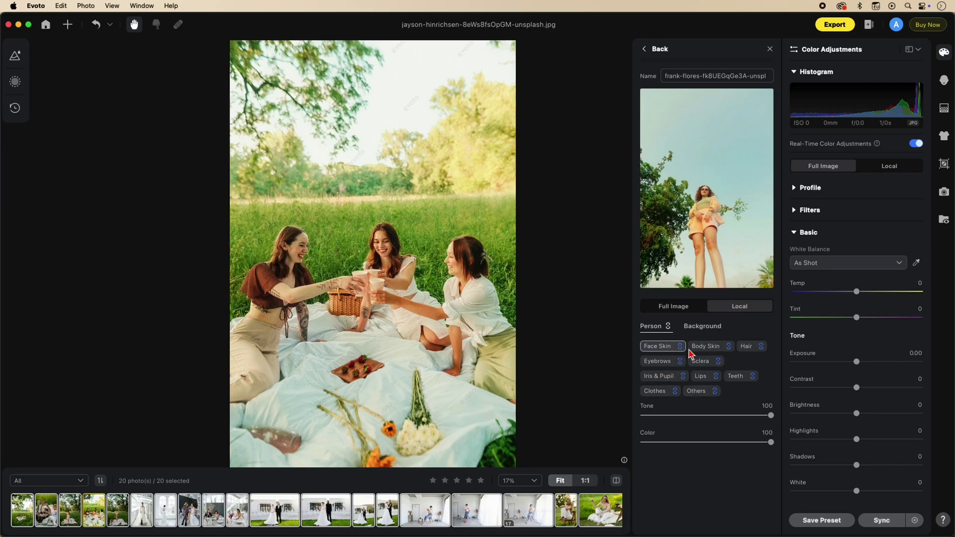
drag(771, 443, 631, 442)
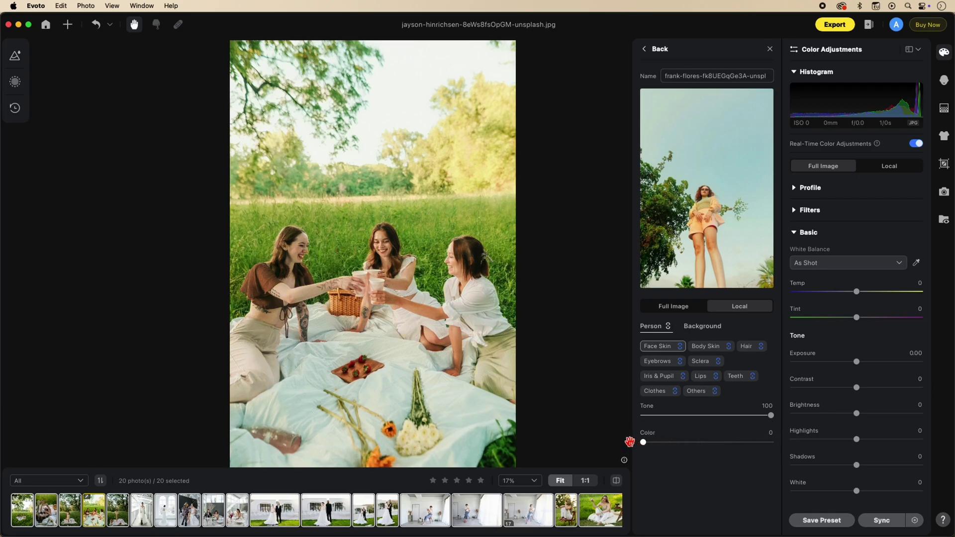
drag(771, 415, 611, 421)
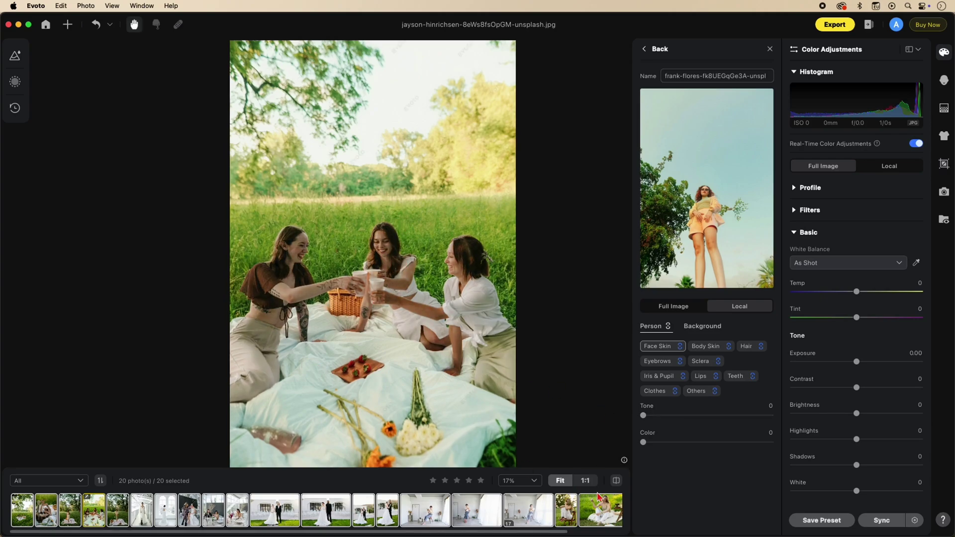
Compare the picnic photo before and after with the Person match turned down, and restore the Person Color and Tone to 100.
click(618, 484)
click(619, 484)
click(618, 484)
click(618, 484)
click(619, 485)
click(618, 484)
click(618, 484)
click(618, 484)
click(619, 484)
click(618, 484)
click(619, 484)
drag(644, 446, 810, 439)
drag(658, 422, 861, 418)
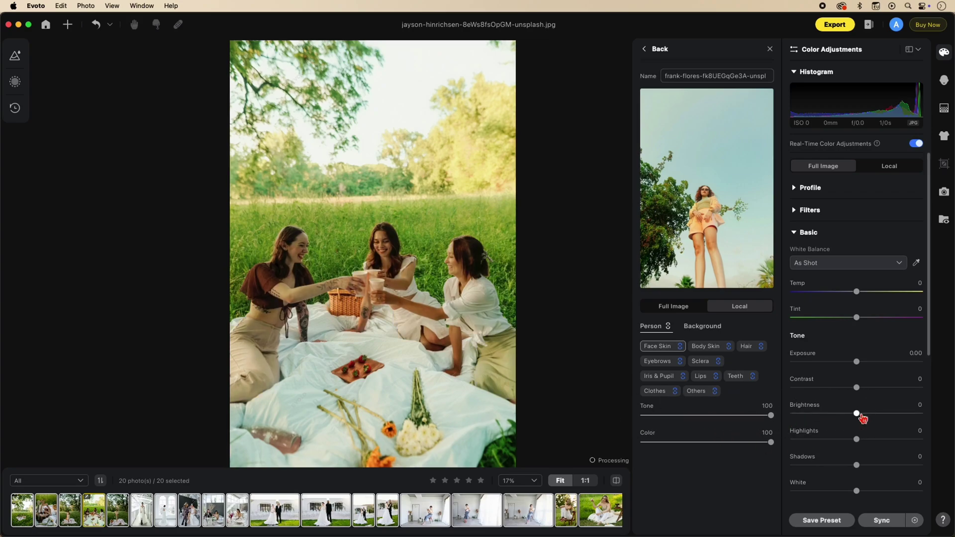
Lower the look's Background Tone to 0 and Color to 3, and compare the photo before and after.
click(702, 327)
drag(771, 352, 643, 351)
drag(772, 380, 647, 370)
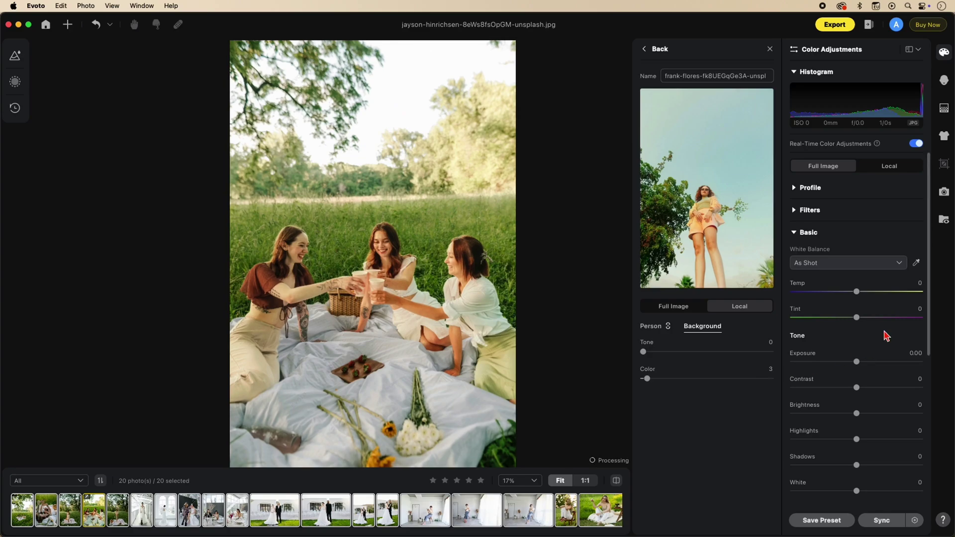
click(617, 481)
click(617, 481)
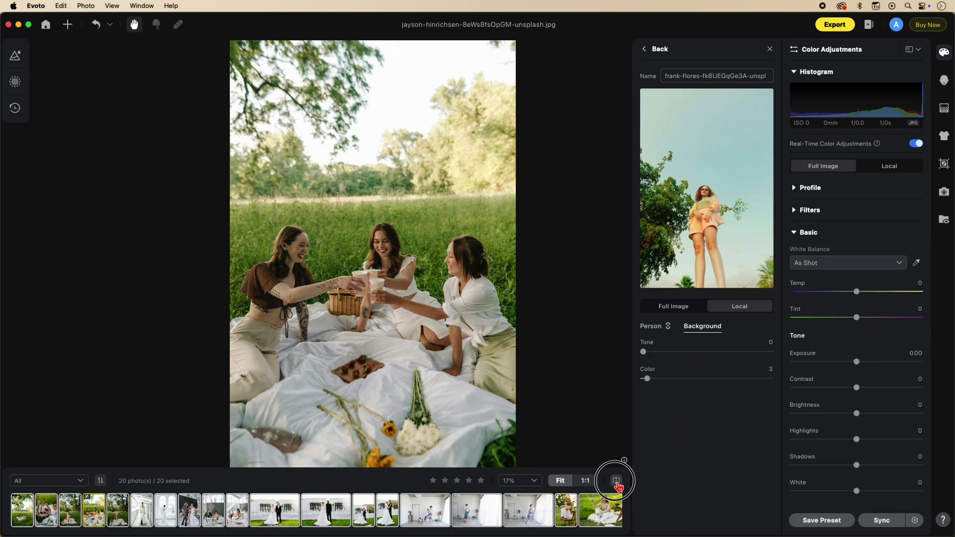
click(616, 481)
click(616, 481)
click(616, 481)
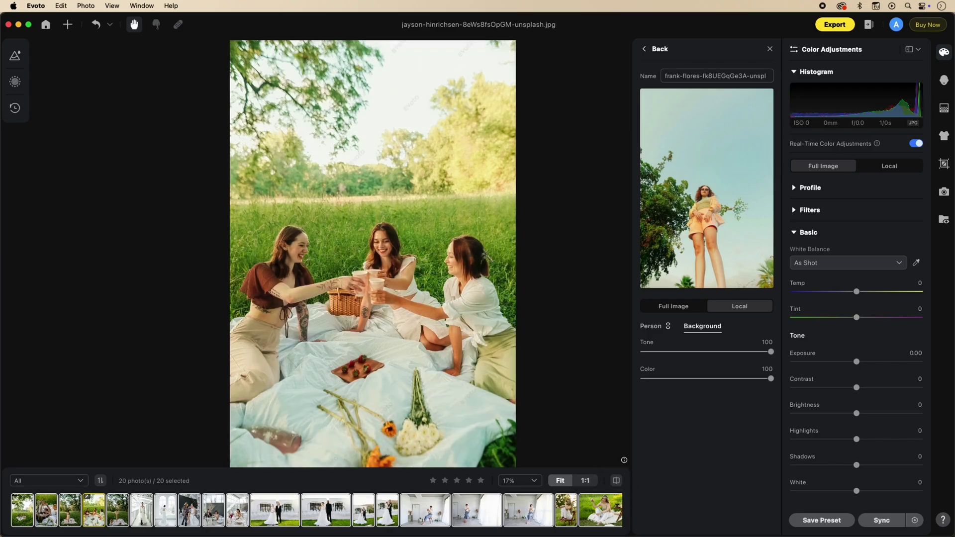
Try lowering the Tone and Color strength for the Person's Clothes region only, and restore both to 100.
click(656, 333)
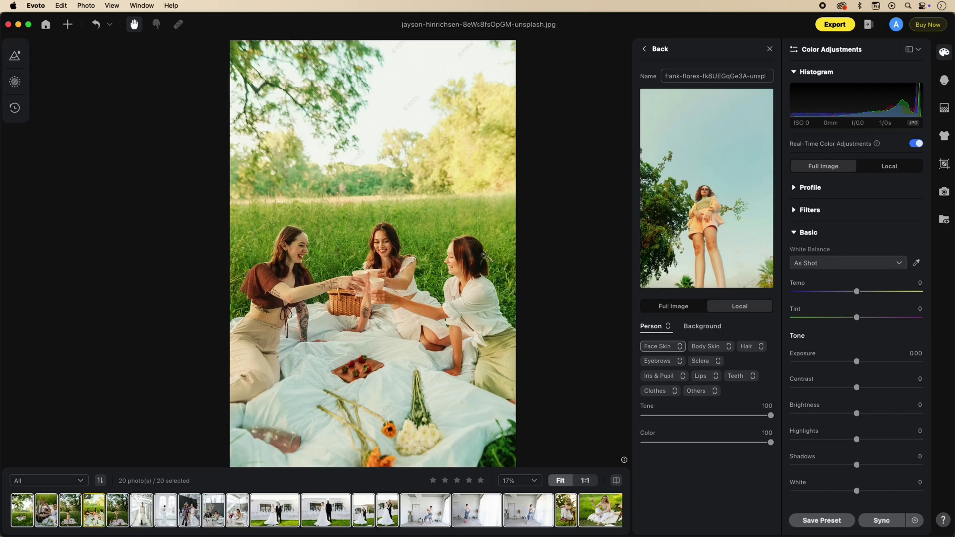
click(679, 393)
click(771, 415)
drag(774, 420, 642, 417)
drag(771, 443, 651, 441)
drag(775, 413, 796, 445)
drag(741, 415, 771, 414)
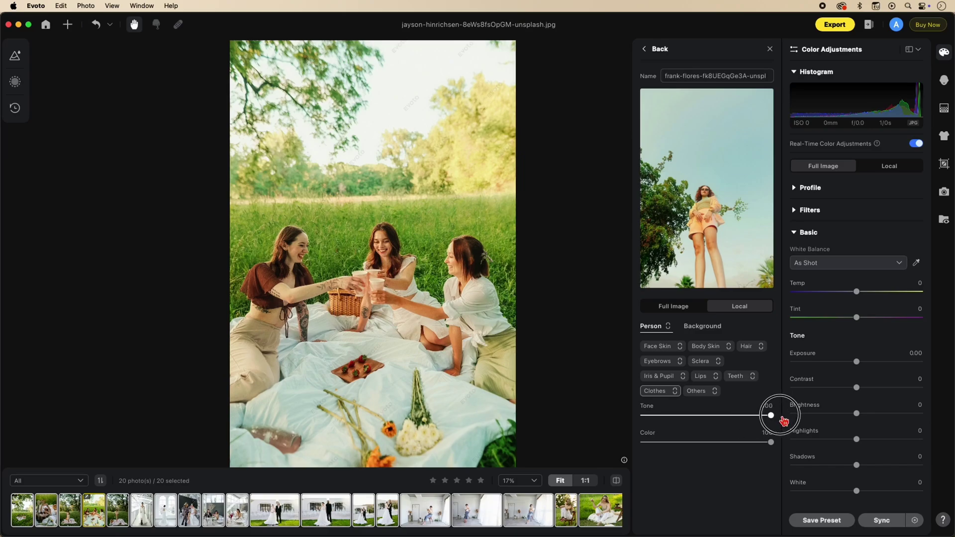
Lower the Face Skin region's Color and Tone to 0, examine the women's faces up close, and restore both to 100.
scroll(344, 252, right, 3)
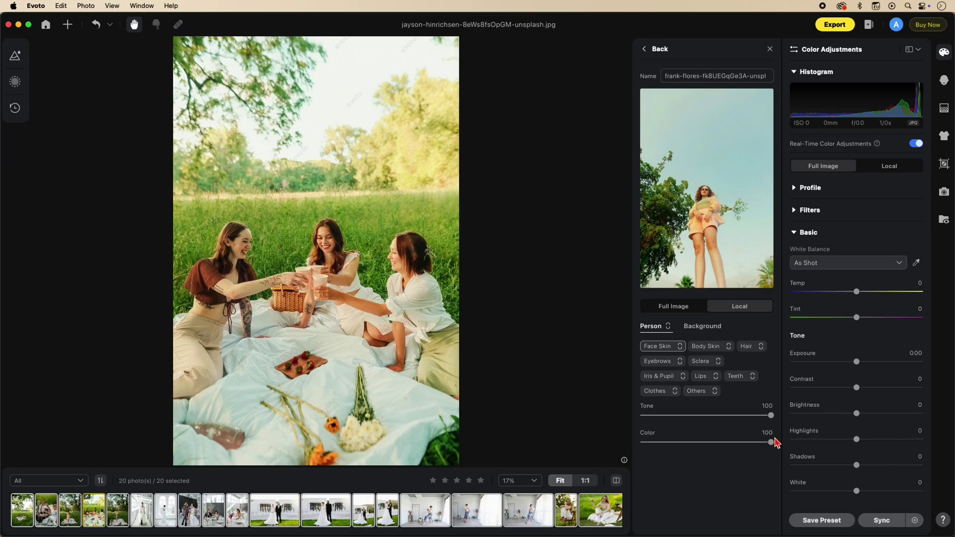
drag(770, 442, 644, 441)
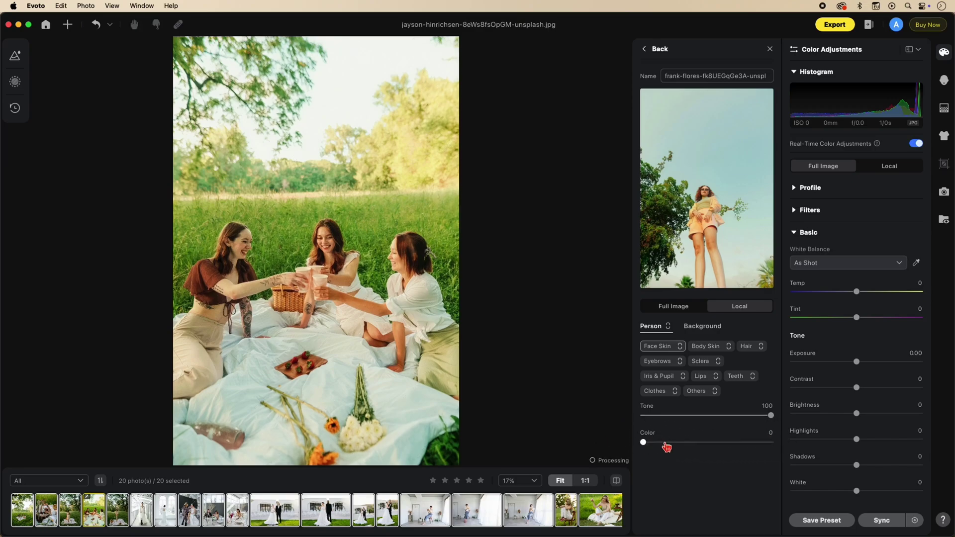
drag(770, 418, 556, 407)
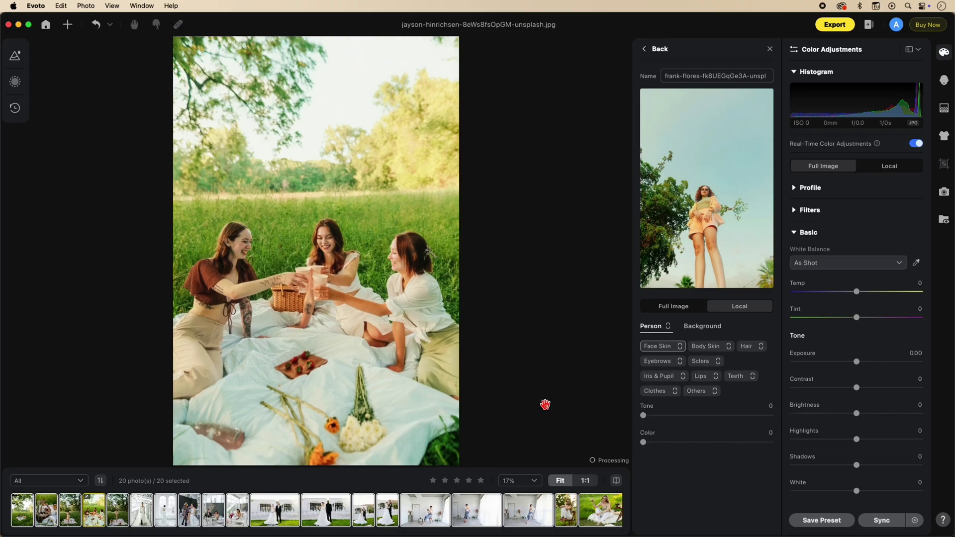
scroll(345, 220, up, 5)
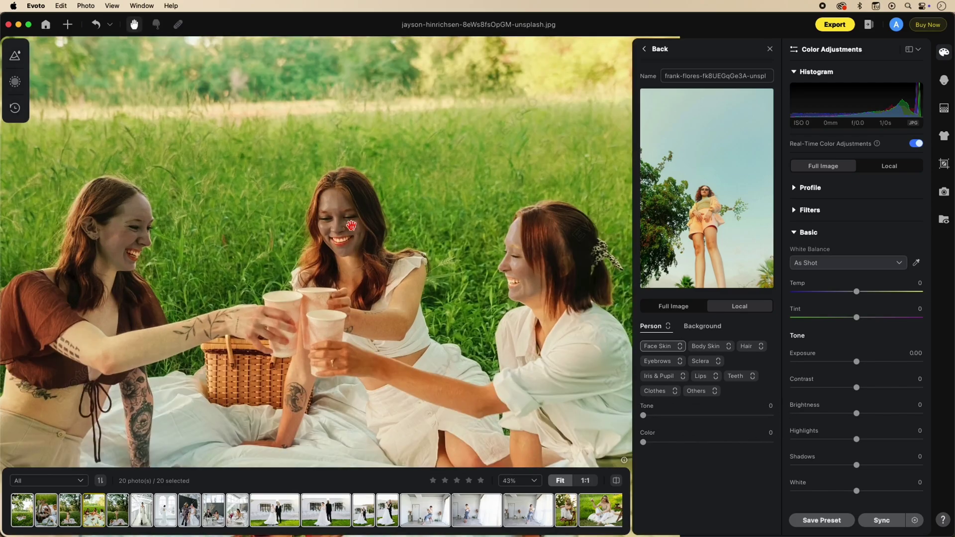
scroll(366, 217, down, 3)
drag(643, 415, 829, 421)
drag(644, 442, 795, 446)
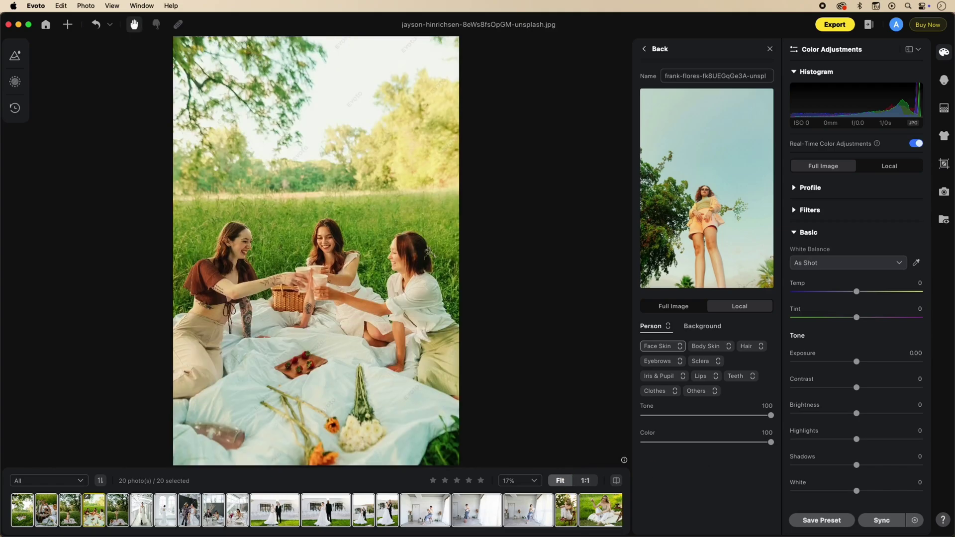
Check the Hair region's Tone strength at 100, and return to the list of saved looks.
click(762, 347)
click(746, 346)
mouse_move(771, 416)
mouse_down()
mouse_move(688, 415)
mouse_move(763, 424)
mouse_move(657, 422)
mouse_move(782, 422)
mouse_up()
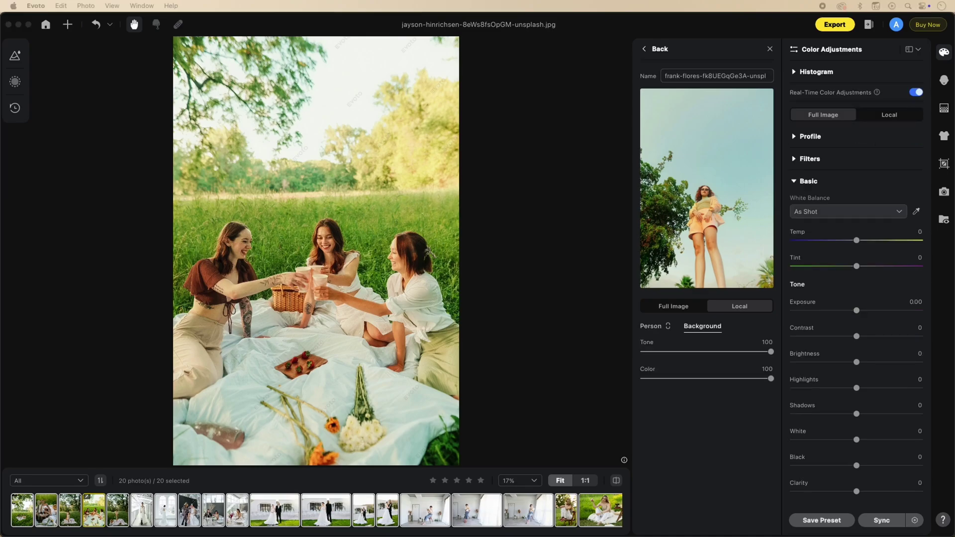
click(642, 50)
click(642, 50)
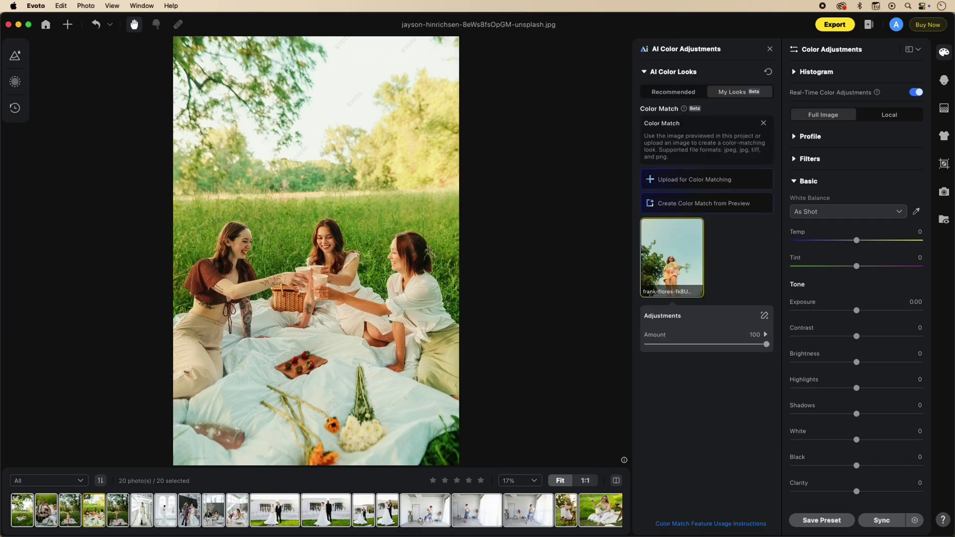
Create Color Match looks from the reference photos of the woman in a cowboy hat and the woman sitting on the lawn.
click(699, 187)
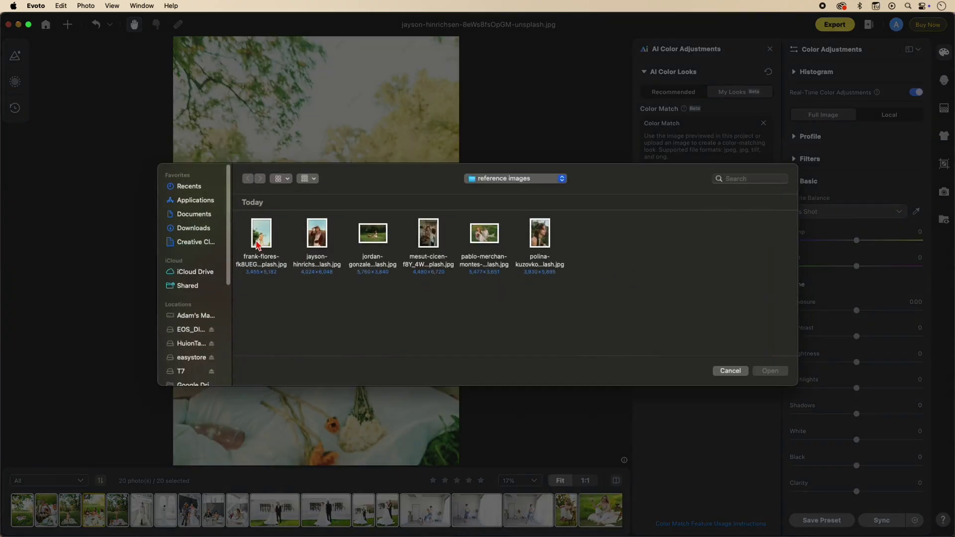
double_click(321, 245)
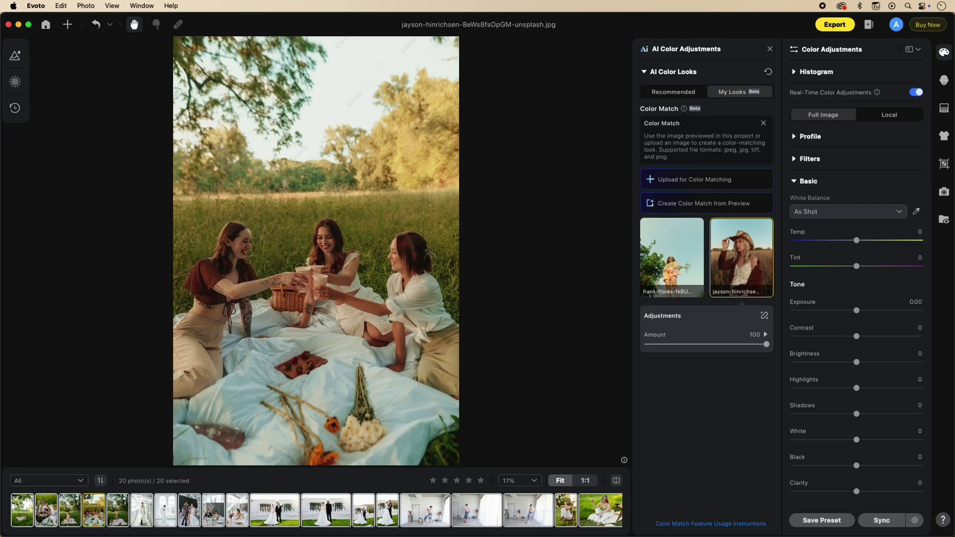
click(666, 181)
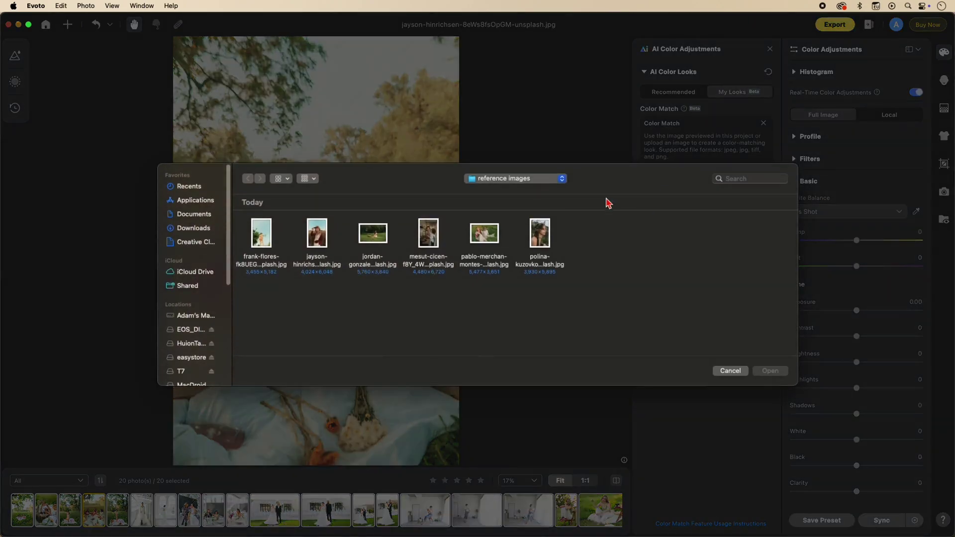
double_click(379, 244)
Create further Color Match looks from the kitchen, couple-on-the-grass and flower-crown portrait reference photos.
click(699, 184)
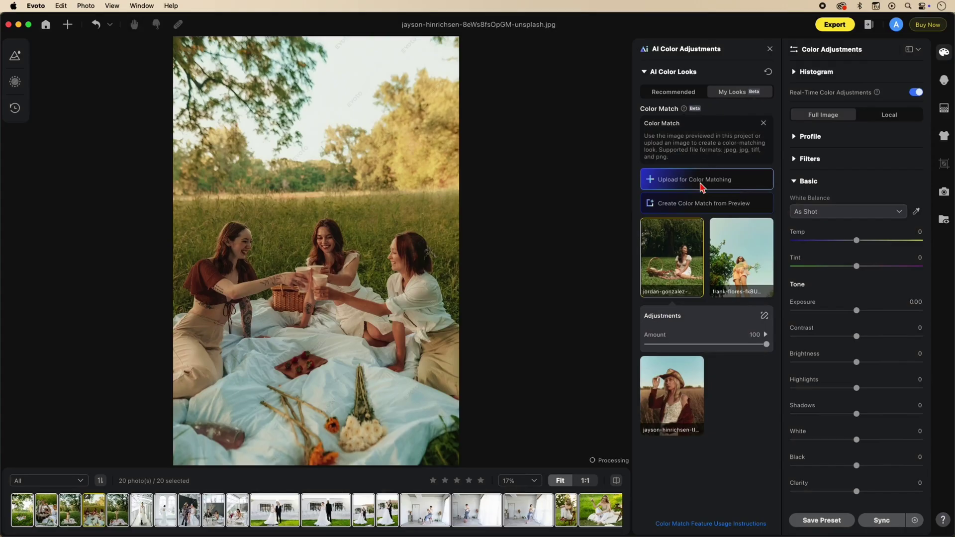
double_click(429, 234)
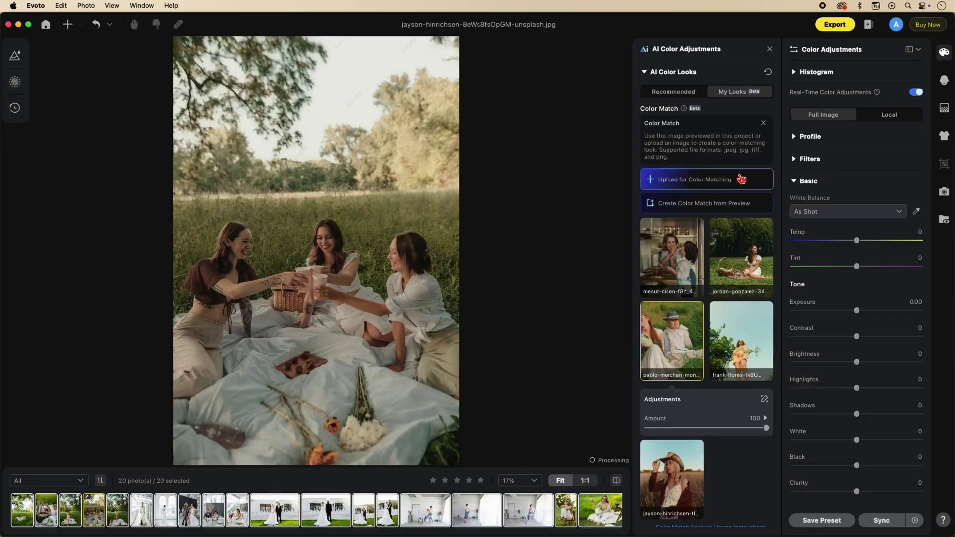
click(674, 179)
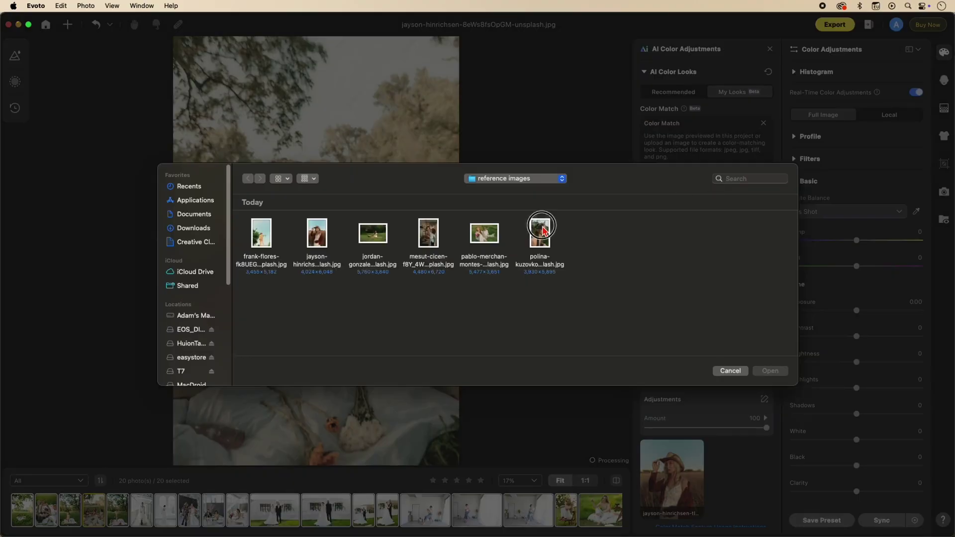
double_click(542, 233)
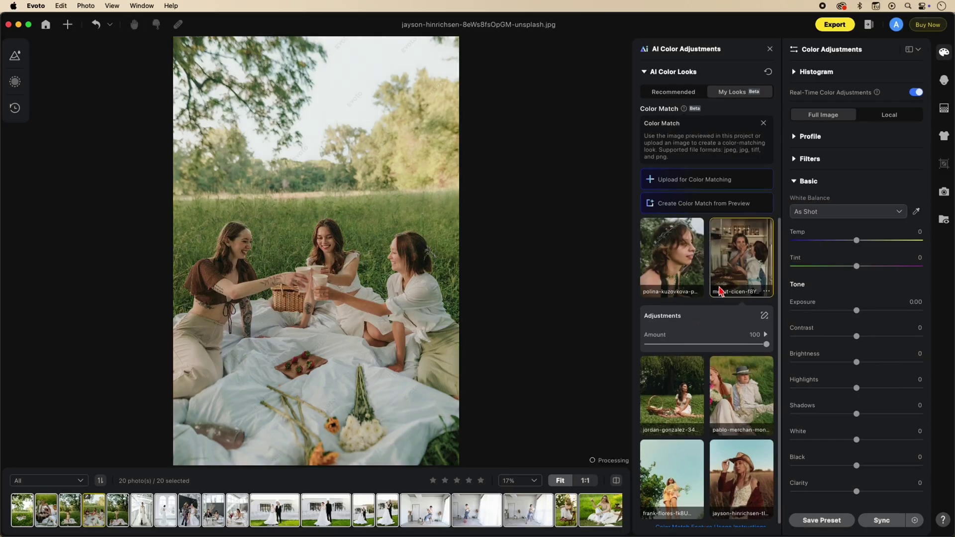
Try the lawn, couple and blue-sky looks on the picnic photo, and apply the cowboy-hat look.
click(692, 393)
click(750, 357)
click(676, 472)
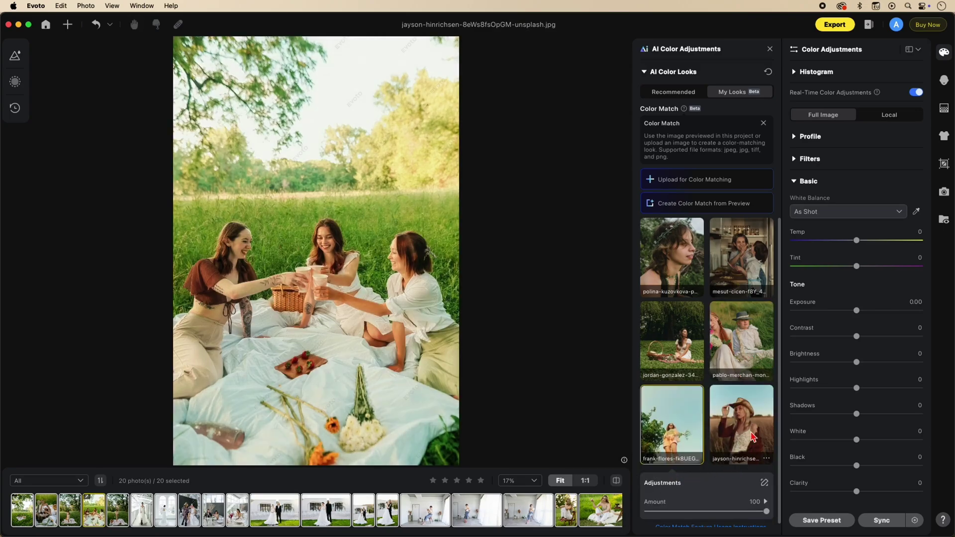
click(753, 438)
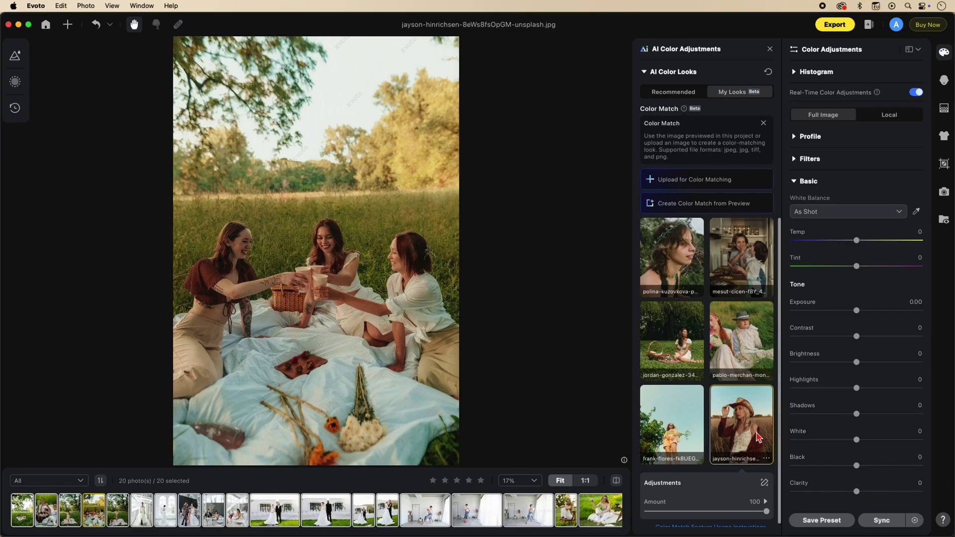
Open the cowboy-hat look's details, compare the picnic photo's sky, grass and clothing with the reference, and return to the looks.
double_click(758, 436)
drag(437, 224, 626, 189)
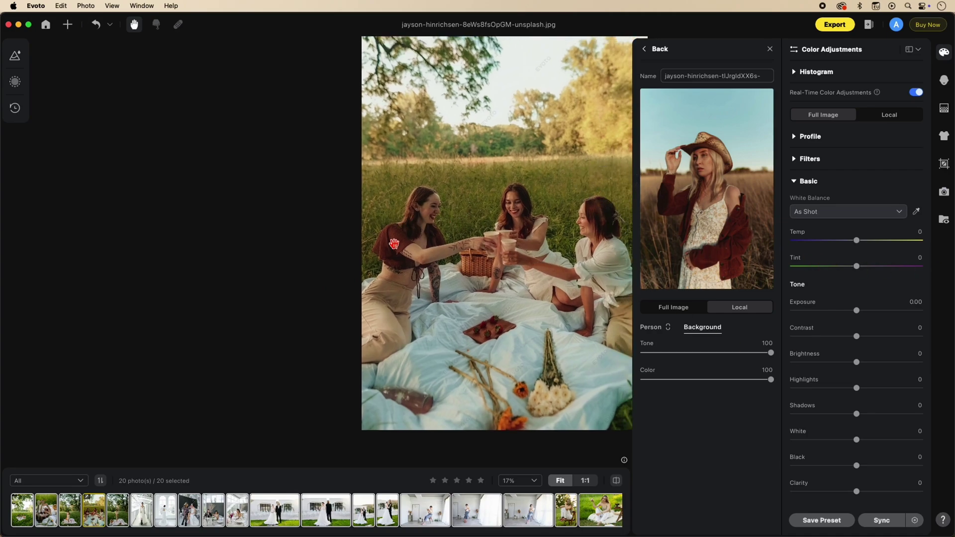
drag(491, 210, 469, 225)
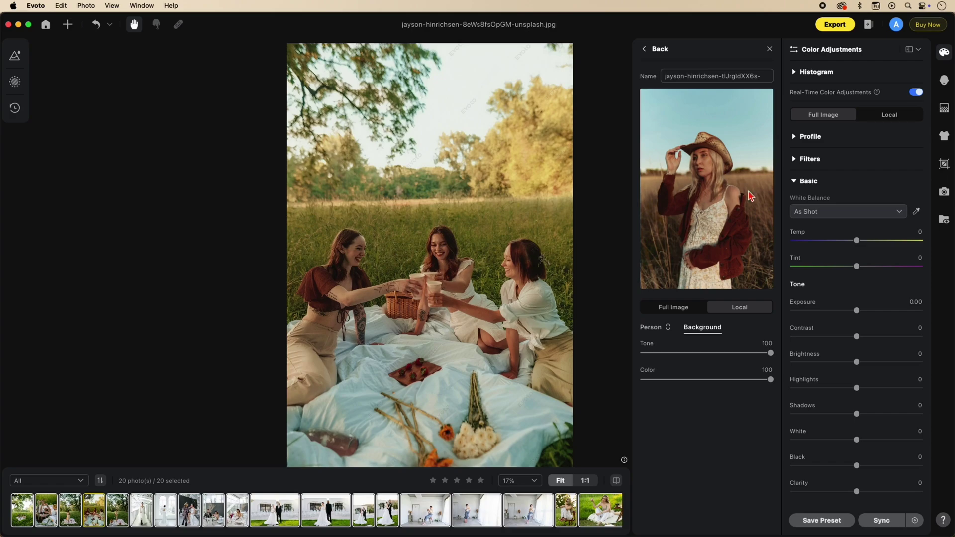
click(653, 49)
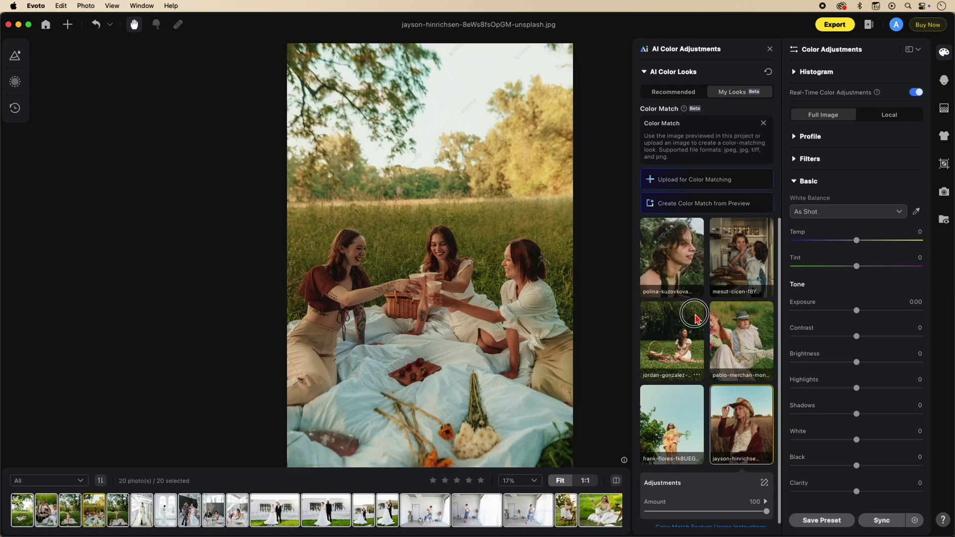
Apply the look of the woman on the lawn to the picnic photo and compare its colors with the reference image.
click(697, 320)
mouse_move(519, 172)
mouse_down()
mouse_move(566, 171)
mouse_move(672, 37)
mouse_move(678, 89)
mouse_move(770, 74)
mouse_move(570, 83)
mouse_move(510, 122)
mouse_move(525, 187)
mouse_up()
click(645, 49)
click(672, 333)
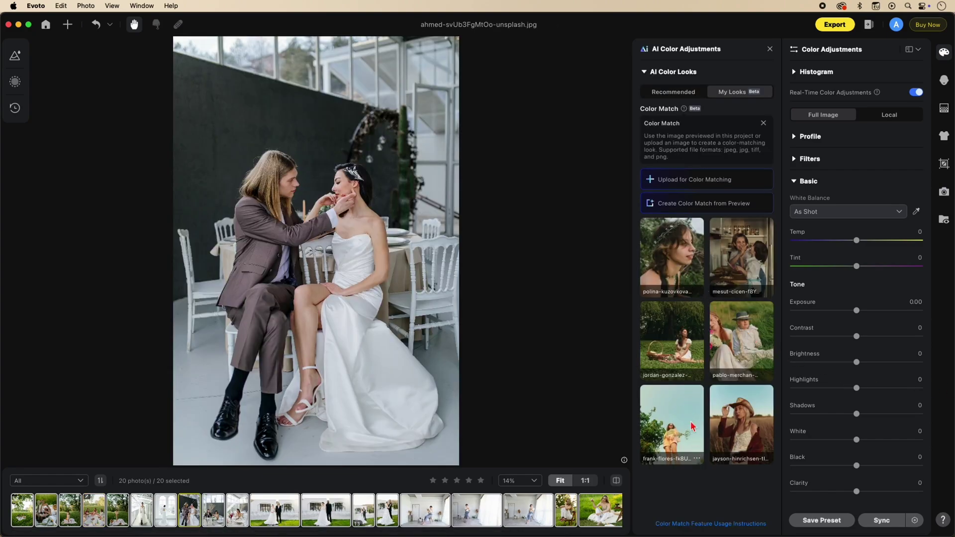
Apply the flower-crown portrait look to the seated wedding couple photo, compare it with the reference, and return to the looks.
click(663, 274)
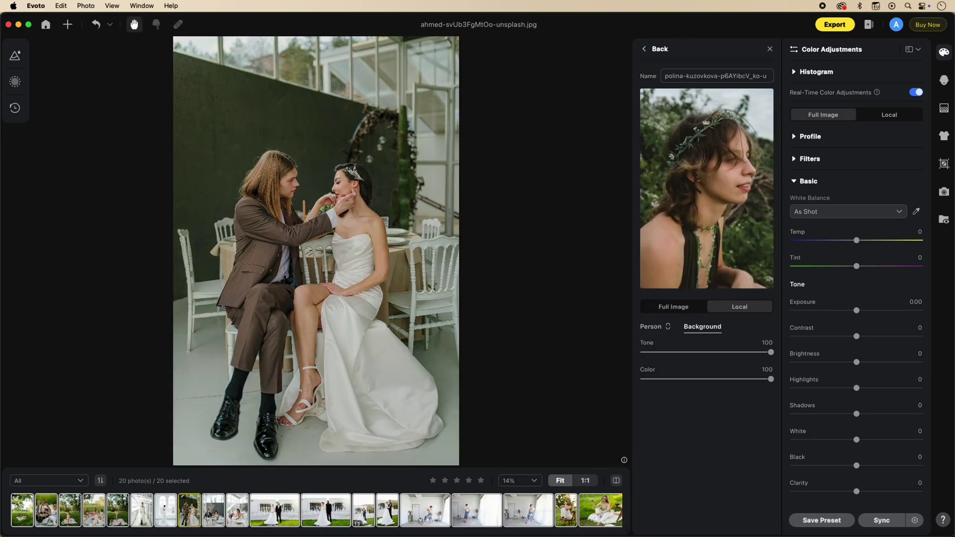
drag(304, 170, 497, 182)
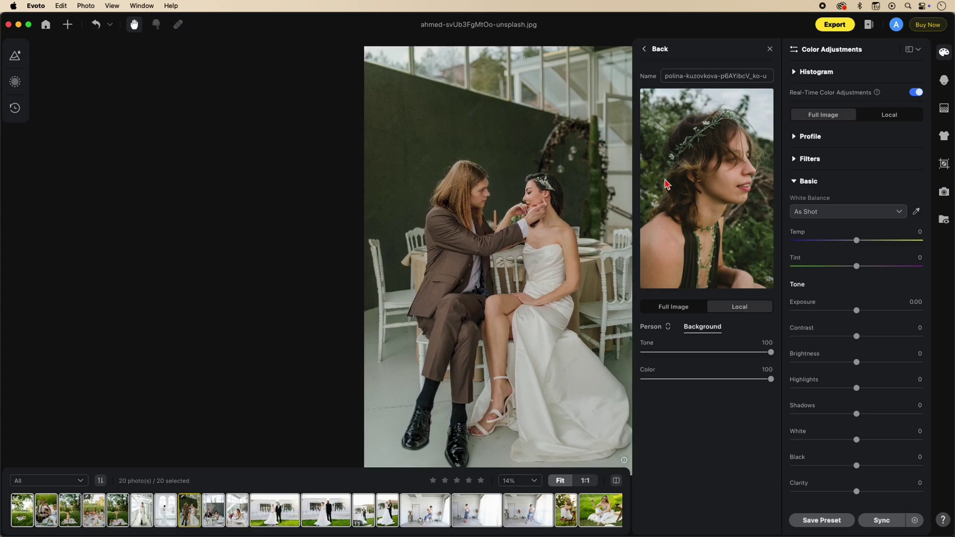
click(553, 205)
drag(553, 206, 580, 173)
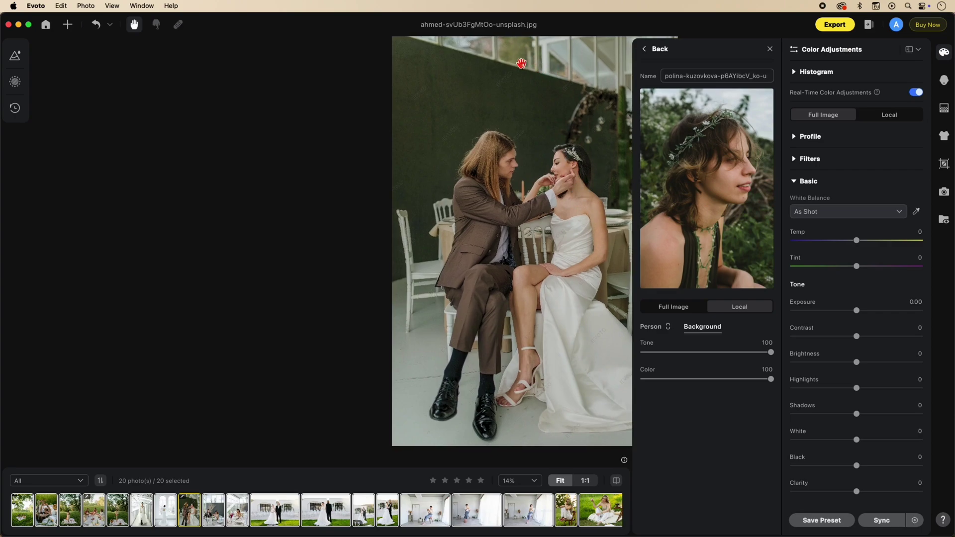
drag(533, 65, 533, 97)
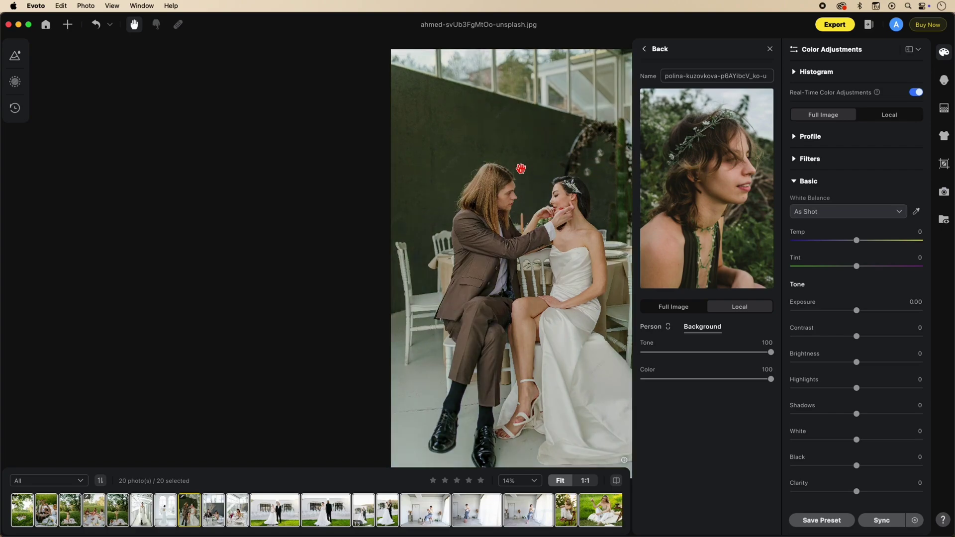
click(645, 50)
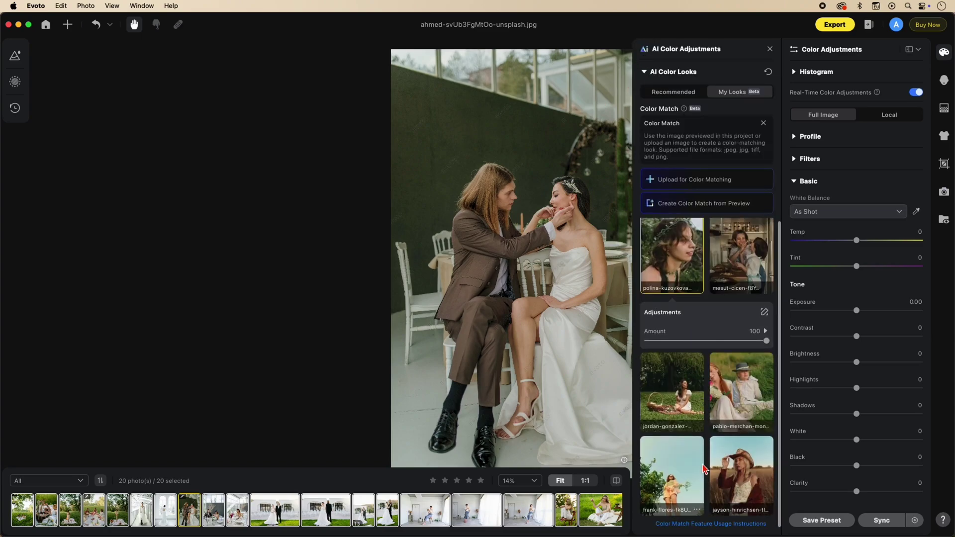
Try the cowboy-hat look on the seated wedding couple photo, then apply the blue-sky look and compare it with the reference.
click(735, 469)
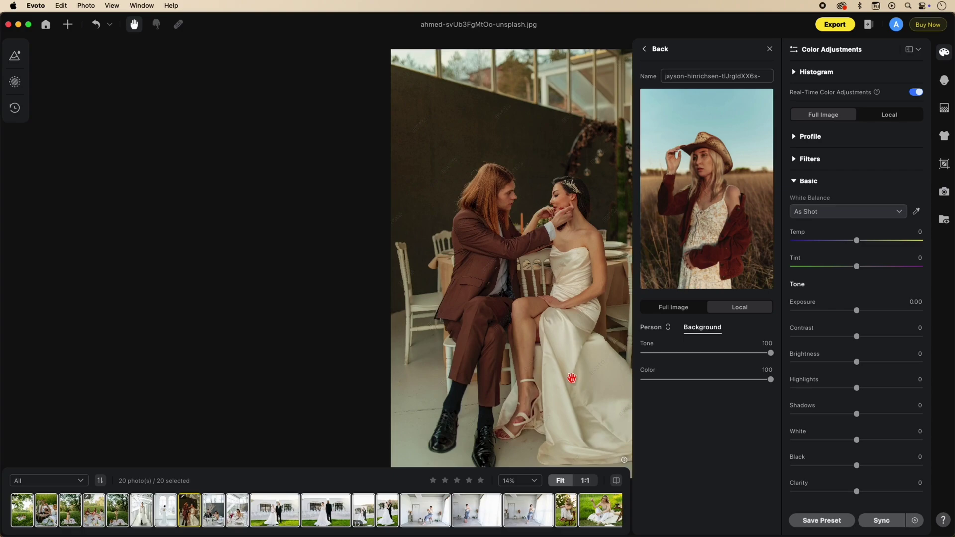
click(648, 51)
click(701, 385)
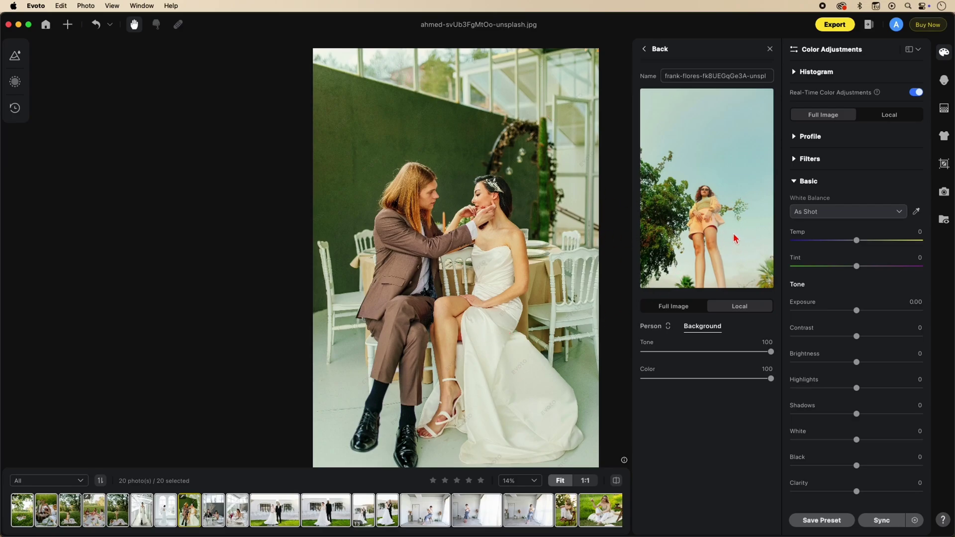
drag(584, 262, 482, 291)
key(Escape)
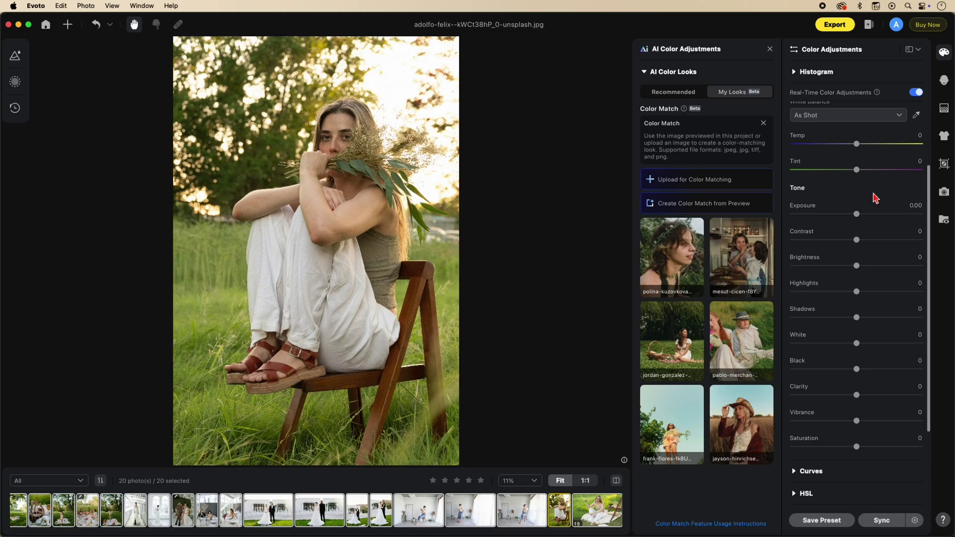
Create a Color Match look from the previewed photo of the woman on the wooden chair and apply it to the picnic photo.
click(704, 208)
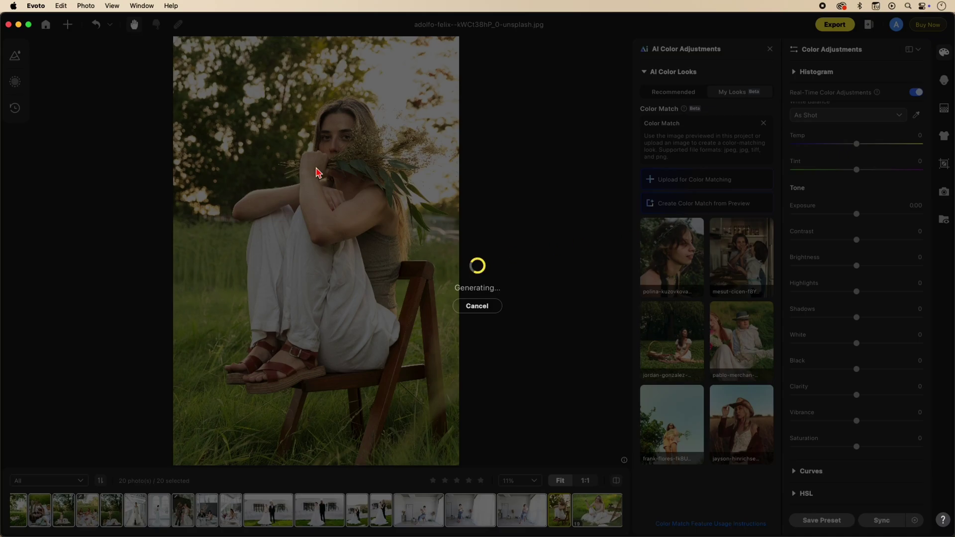
scroll(720, 409, down, 1)
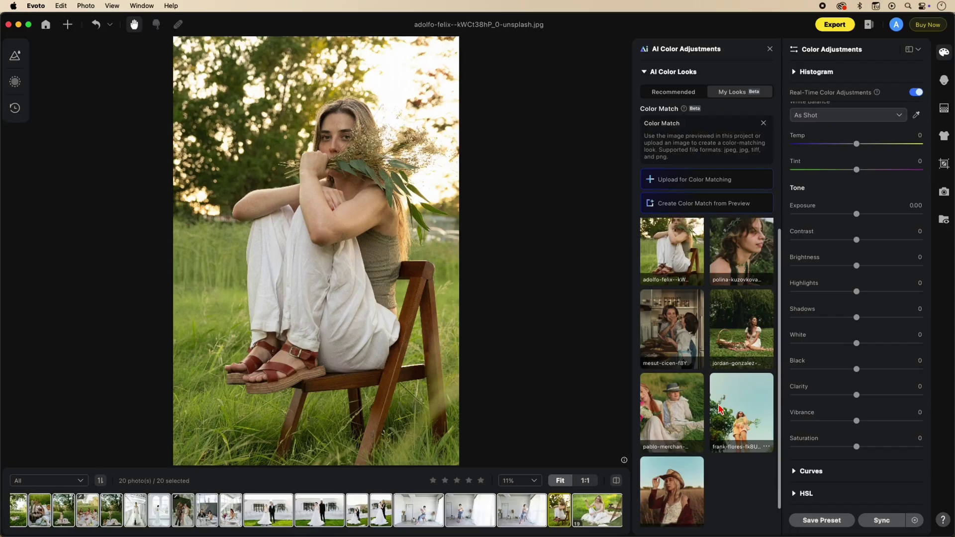
scroll(685, 282, up, 1)
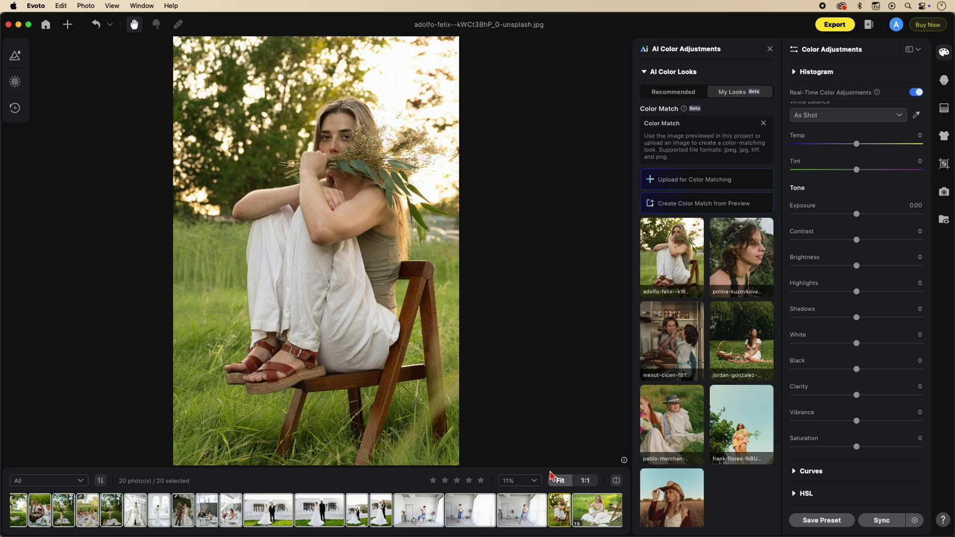
click(87, 510)
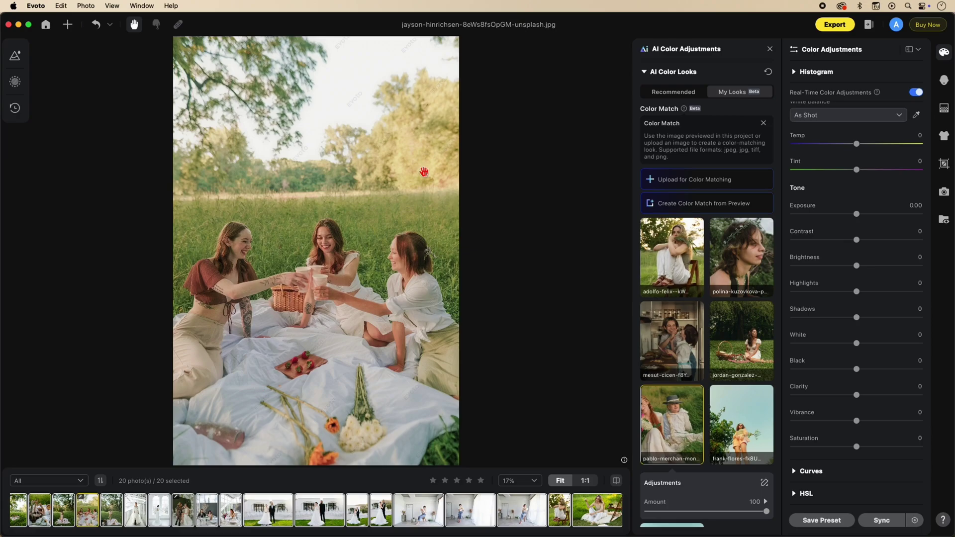
click(677, 251)
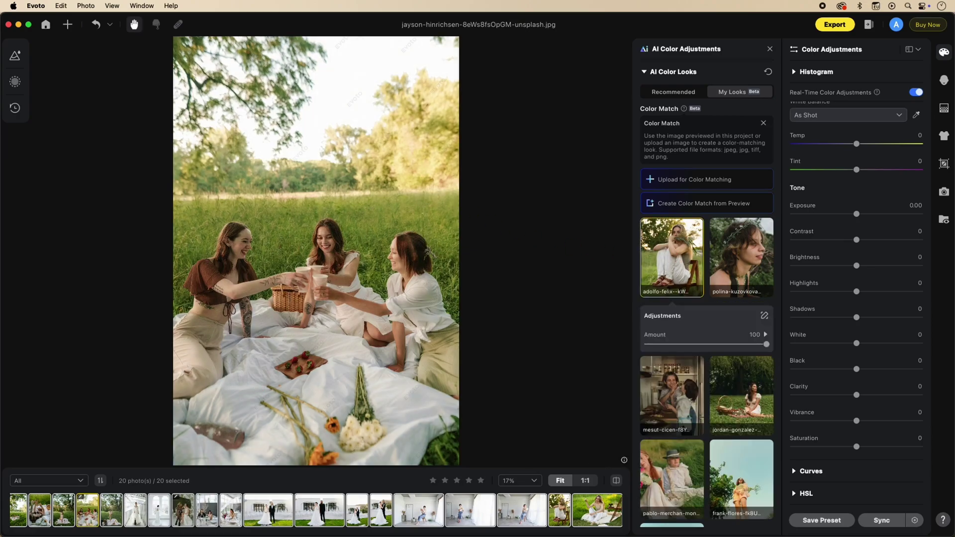
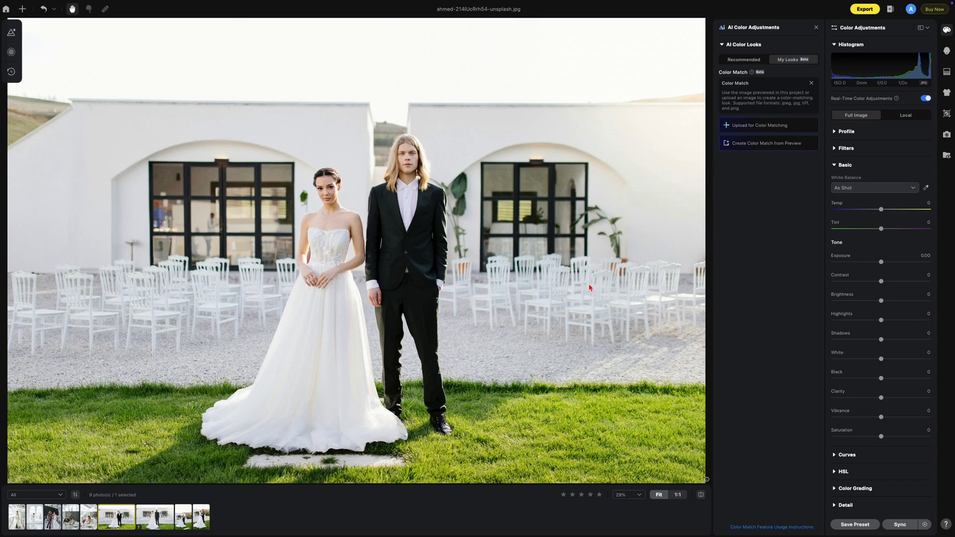
Compare the grass, walls and overall color of the two wide wedding photos taken in front of the white building.
click(183, 518)
click(169, 518)
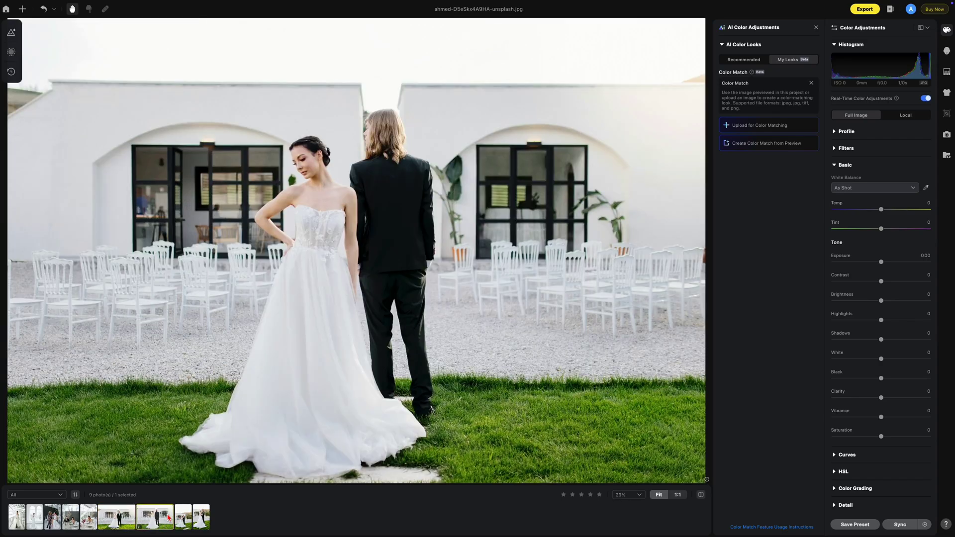
click(132, 517)
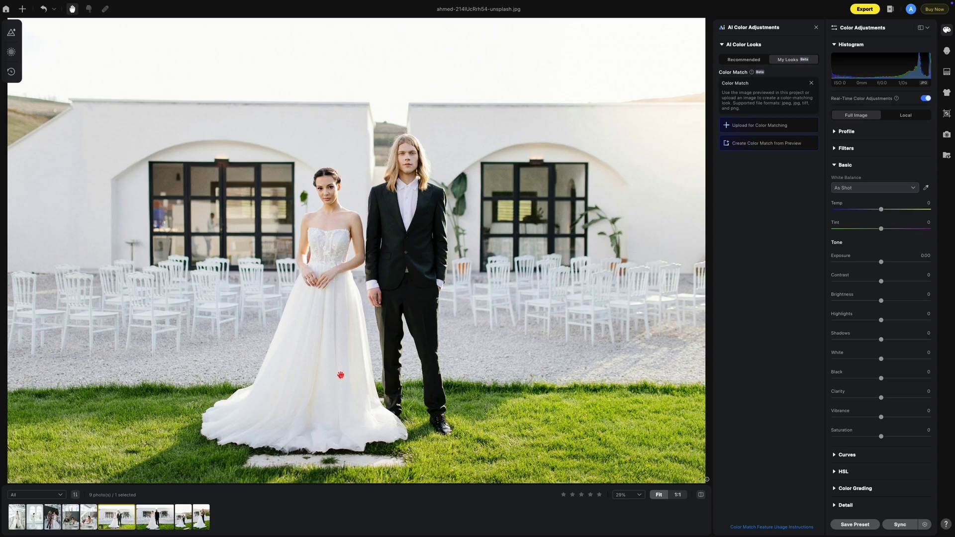
click(113, 518)
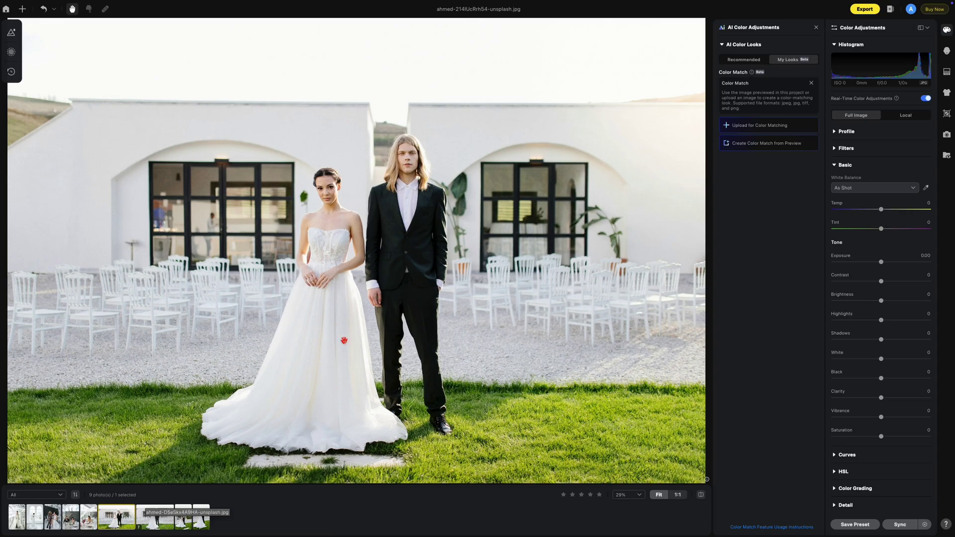
click(165, 518)
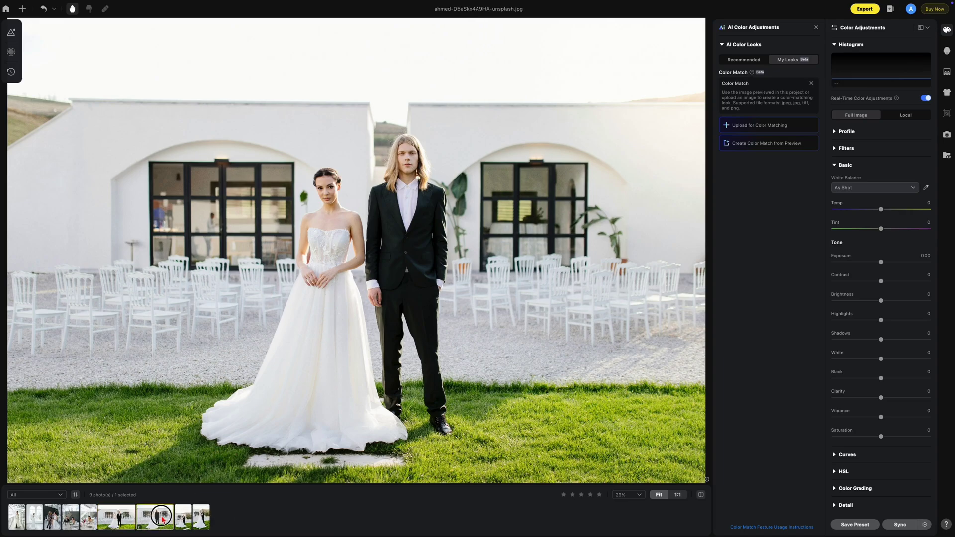
click(110, 517)
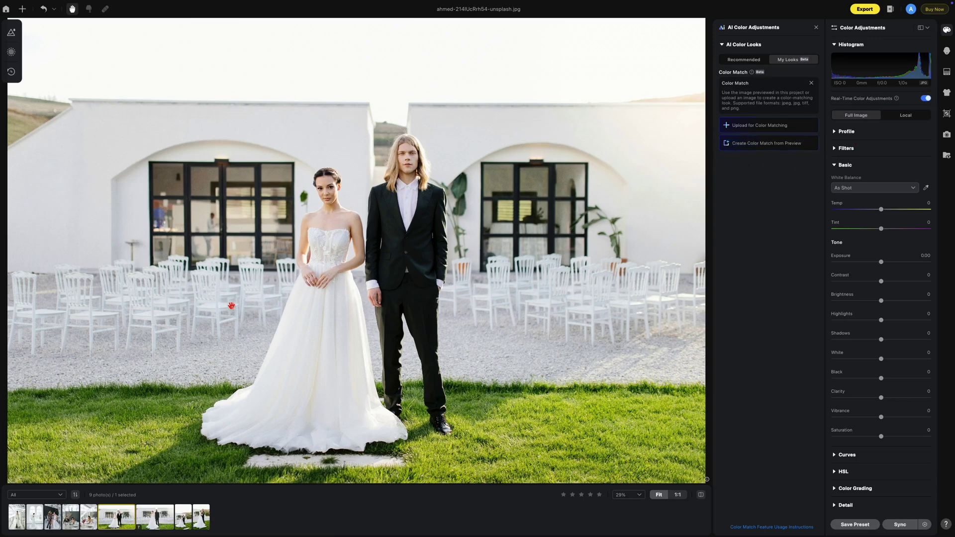
Create a Color Match look from the wide photo with the groom turned away and apply it to the camera-facing couple photo.
click(152, 517)
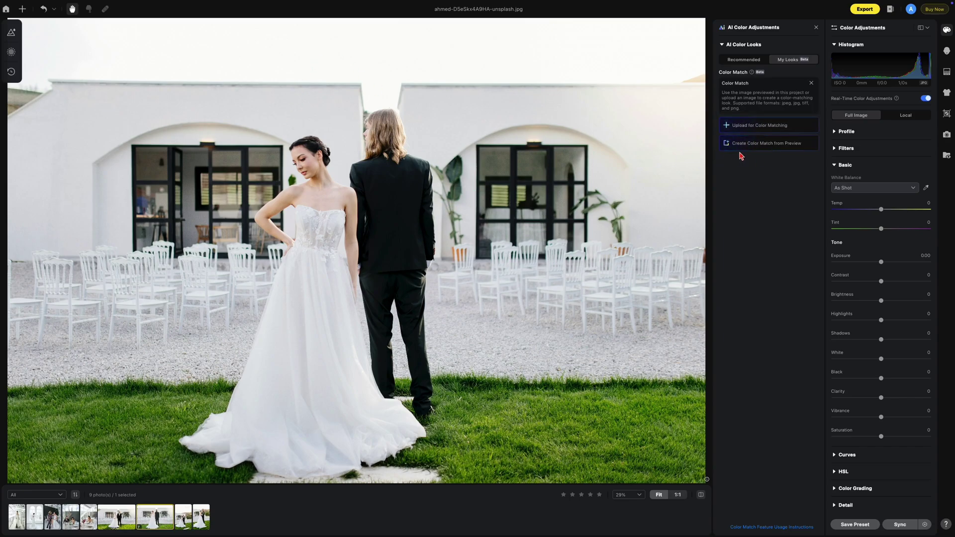
click(768, 144)
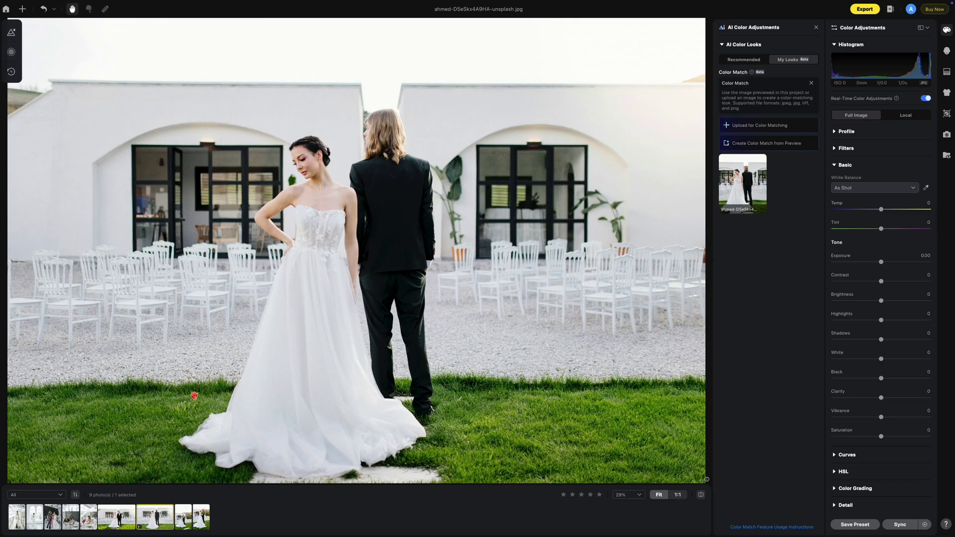
click(115, 518)
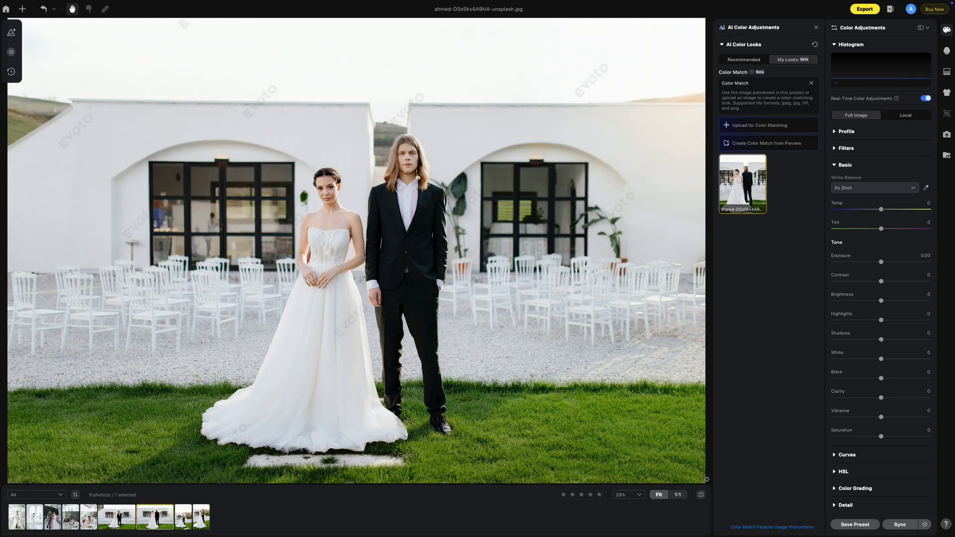
Compare the matched camera-facing couple photo with the neighboring outdoor wedding photos.
click(155, 517)
click(183, 516)
click(117, 517)
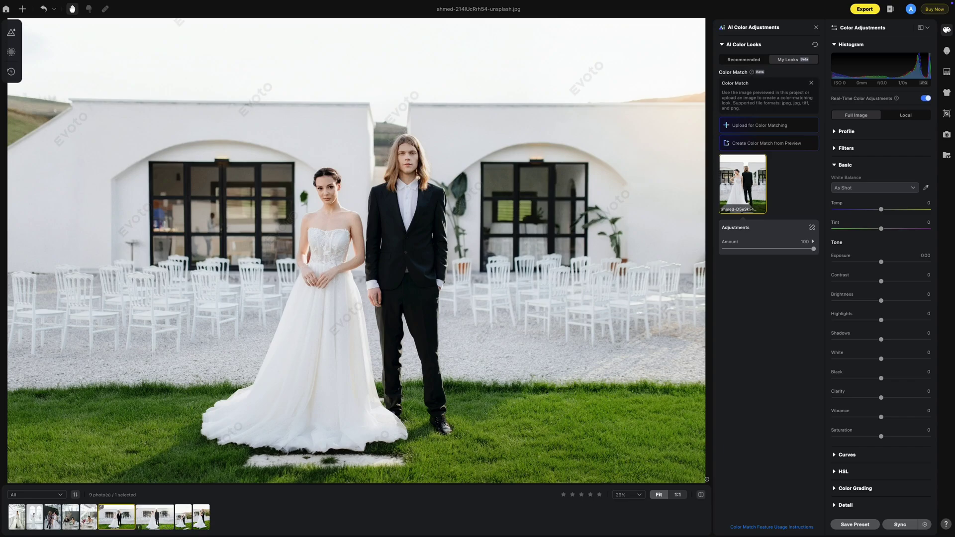
Create a Color Match look from the indoor photo of the seated wedding couple.
click(53, 518)
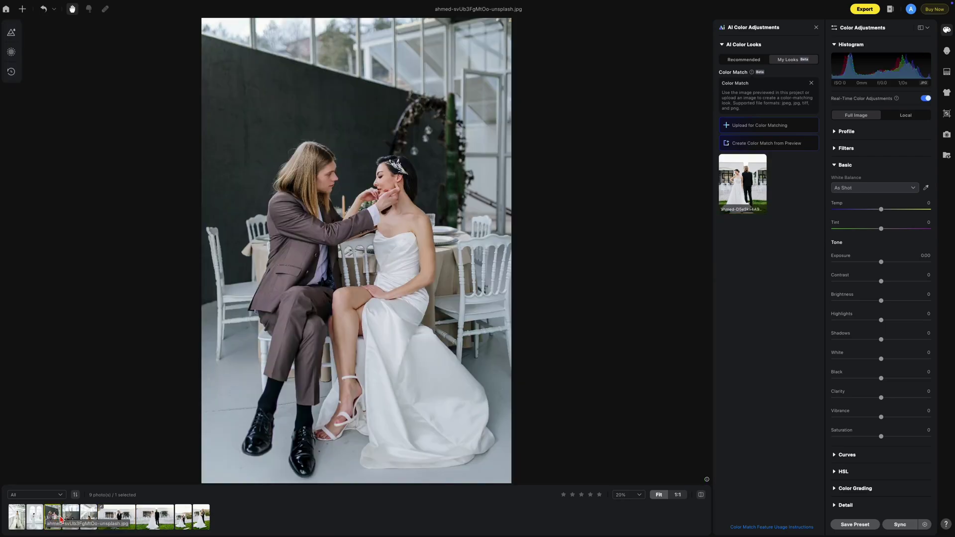
click(157, 513)
click(60, 519)
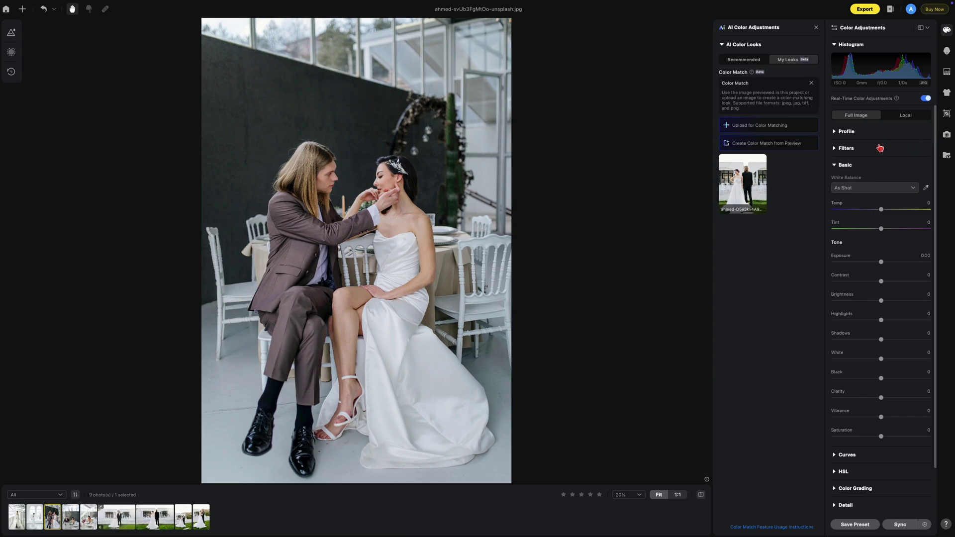
click(795, 144)
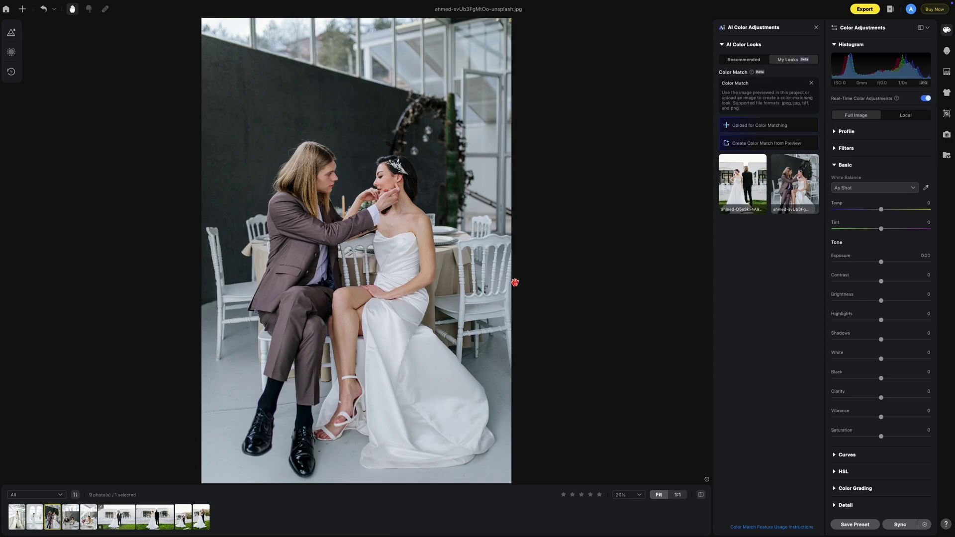
Apply the seated-couple look to both wide wedding photos in front of the white building.
click(123, 515)
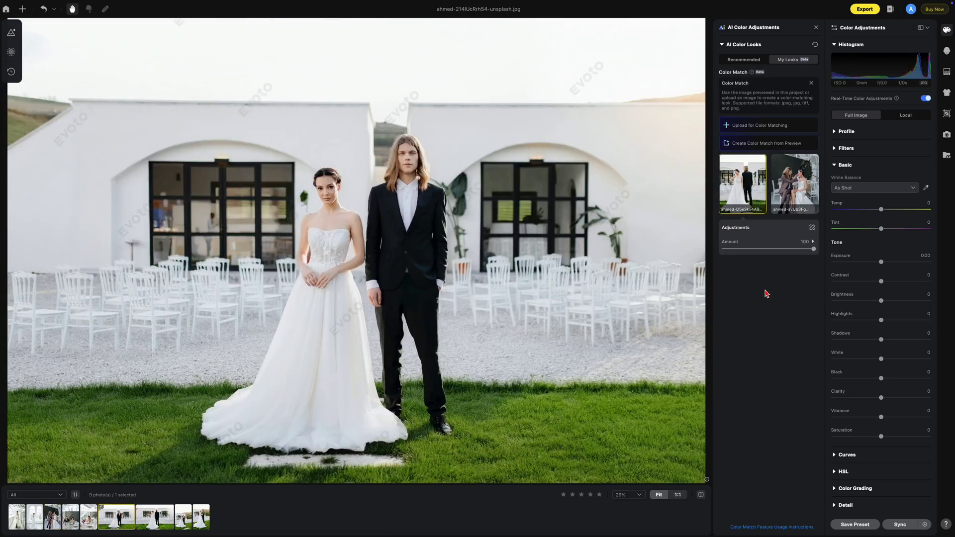
click(779, 192)
click(147, 522)
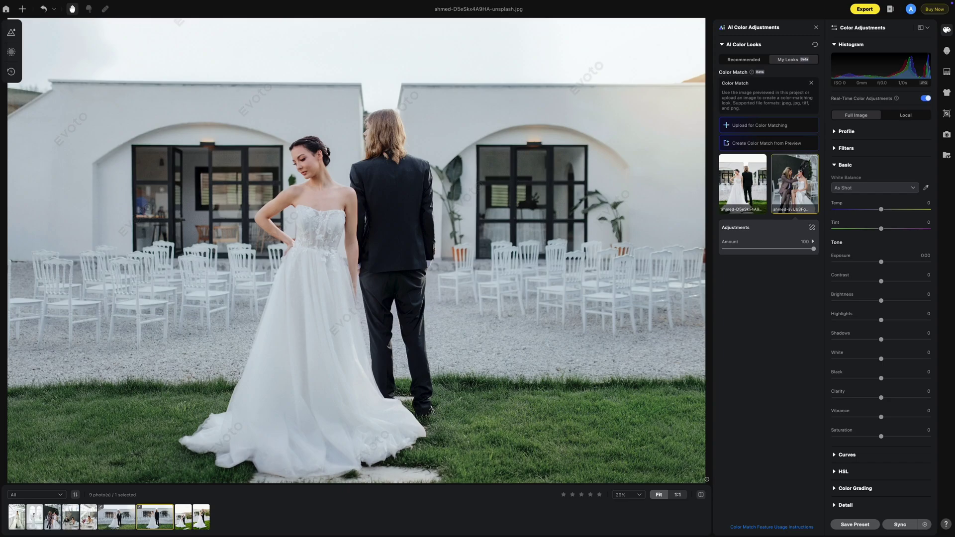
click(119, 521)
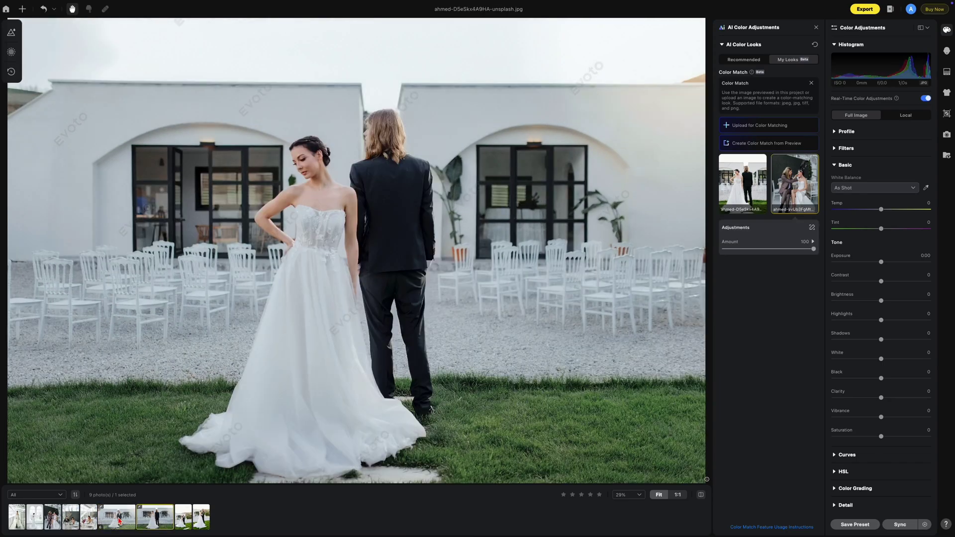
click(120, 521)
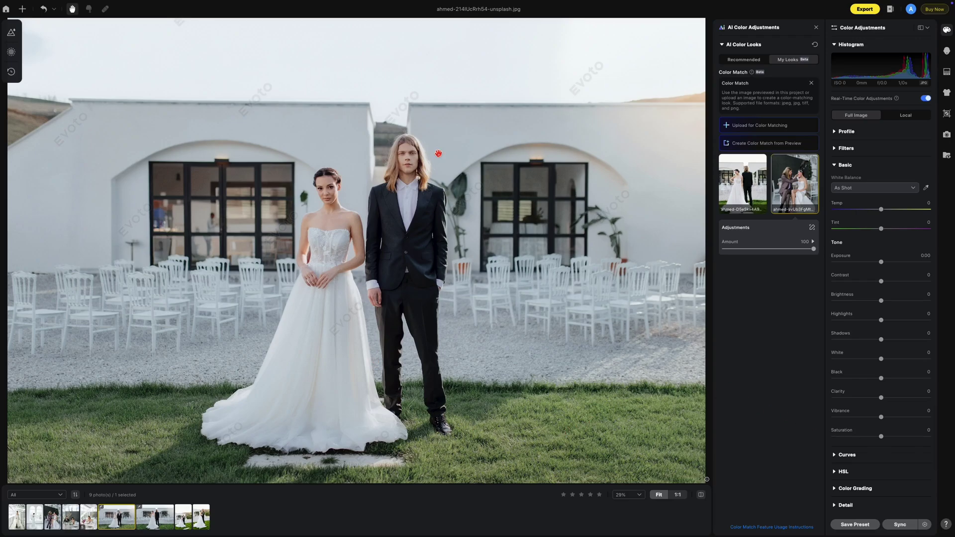
Compare the colors of the seated-couple reference photo with those of the two wide wedding photos.
click(57, 517)
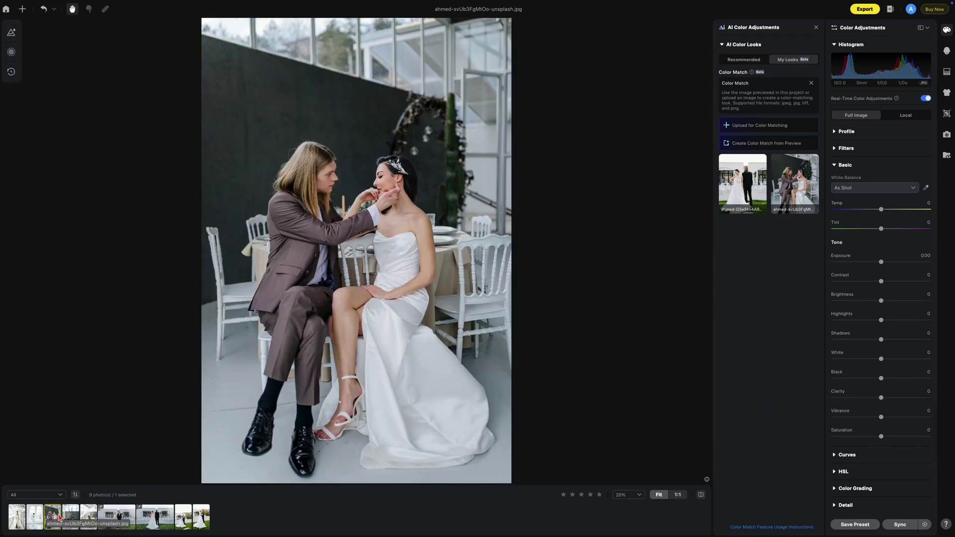
click(117, 517)
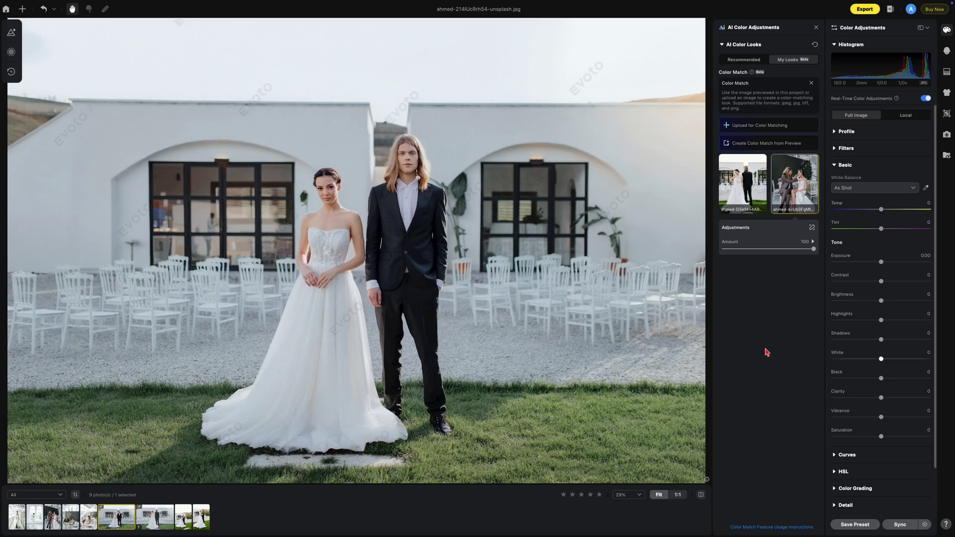
click(166, 515)
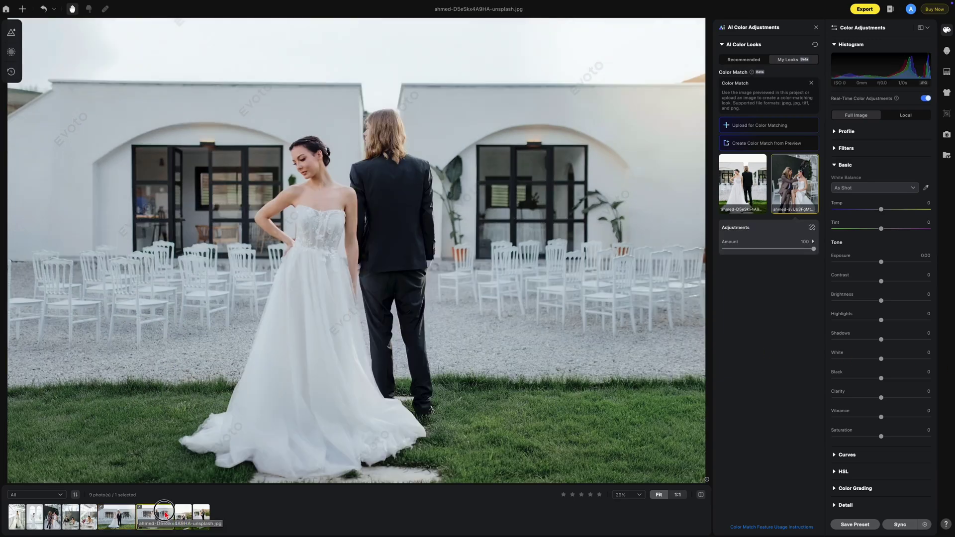
click(56, 513)
click(149, 517)
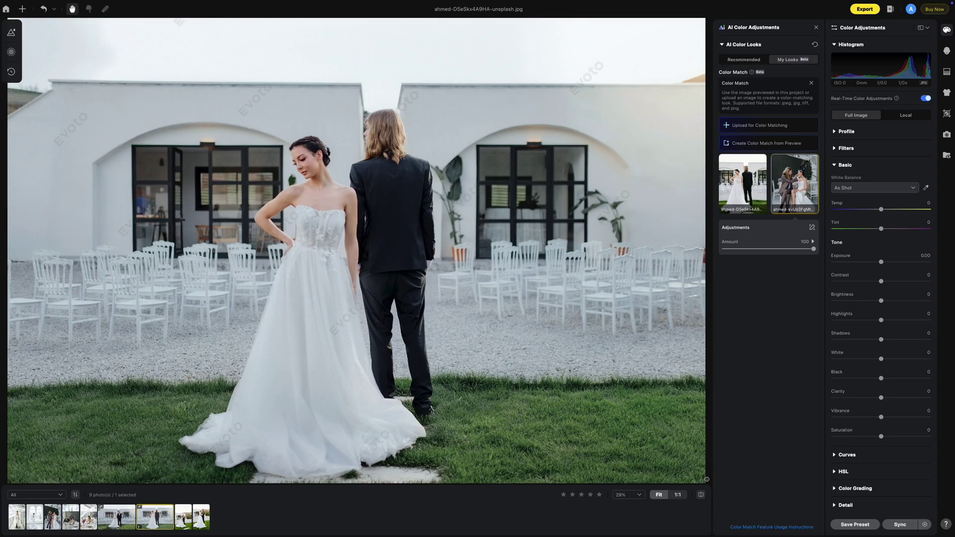
Create a Color Match look from the graded photo with the groom turned away and apply it to the camera-facing couple photo.
click(800, 145)
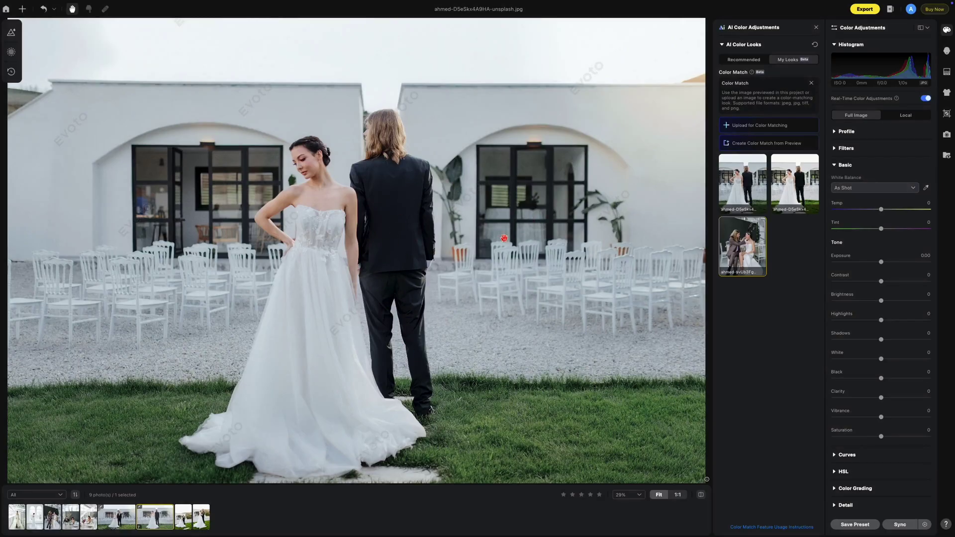
click(119, 516)
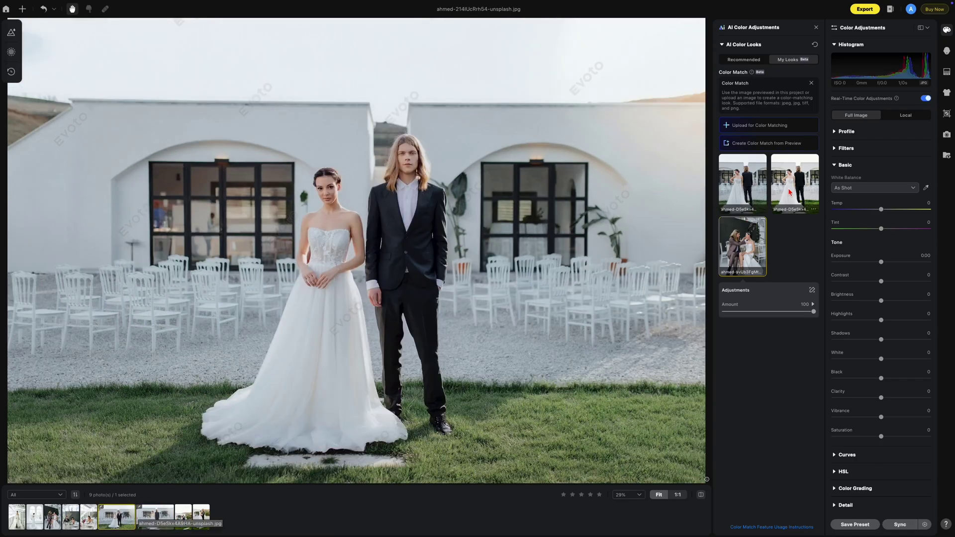
click(743, 189)
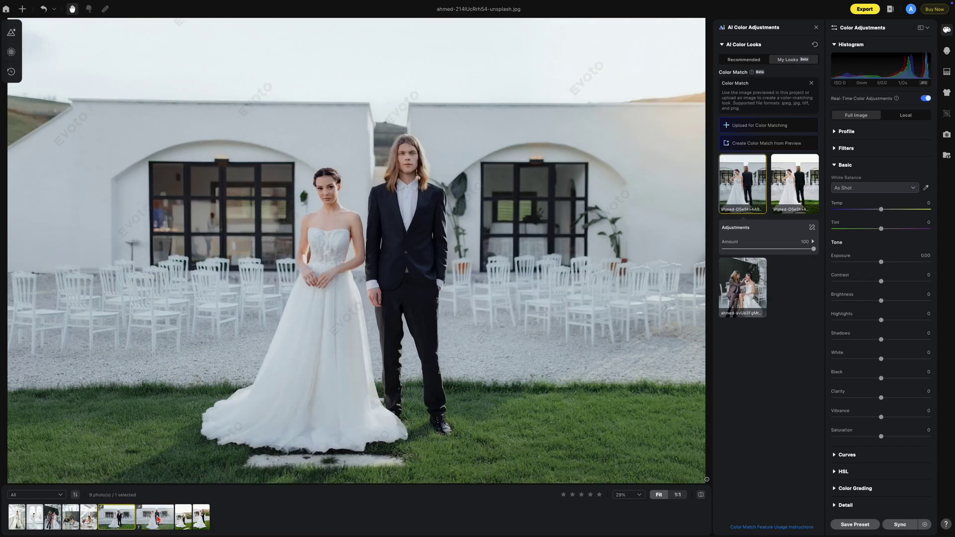
Compare the two graded wide wedding photos and open the vertical photo of the couple standing on the lawn.
click(157, 519)
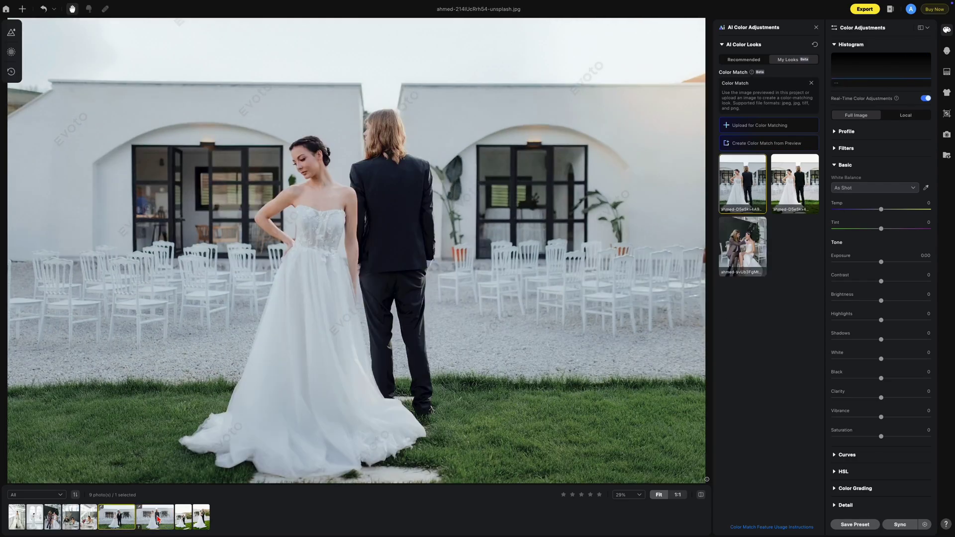
click(157, 519)
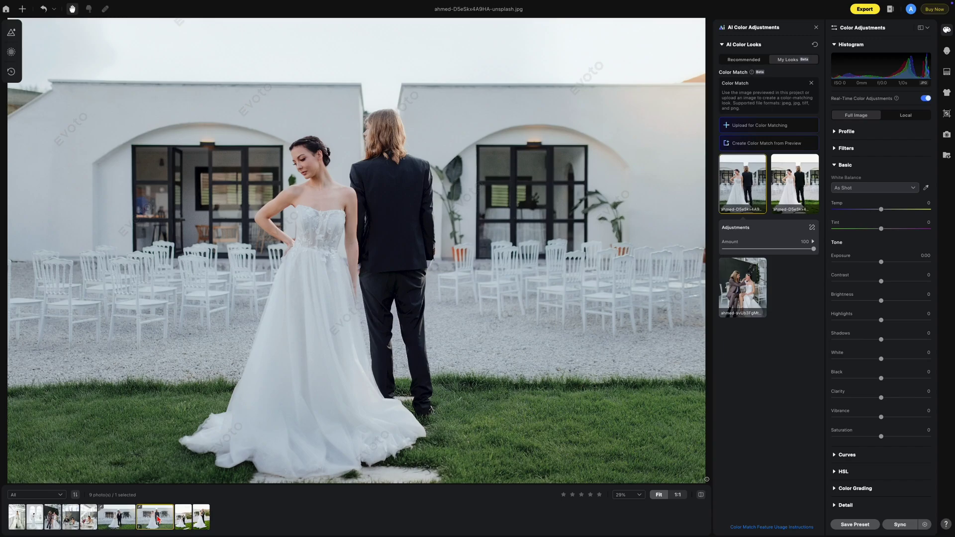
click(183, 518)
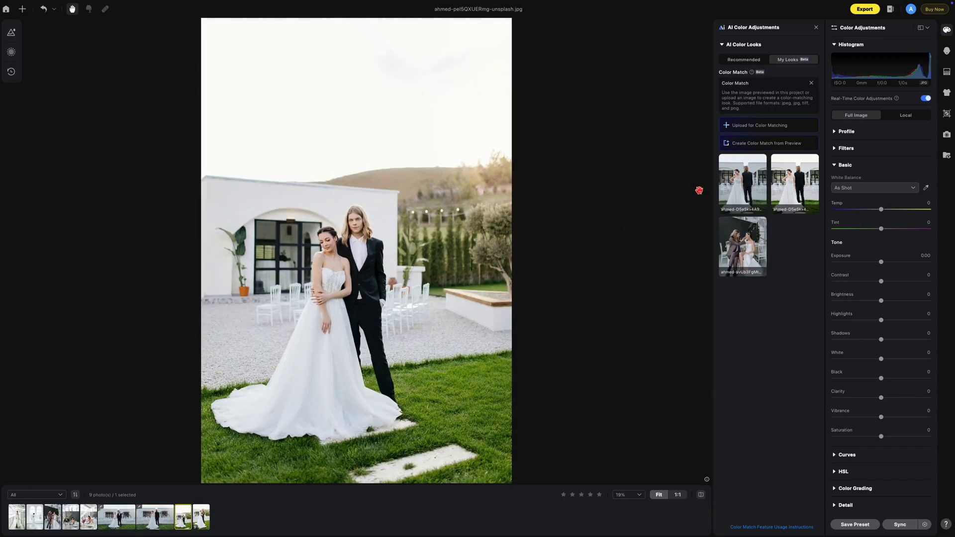
Apply the look made from the graded groom-turned-away photo to both vertical lawn photos and compare them with the wide ones.
click(735, 193)
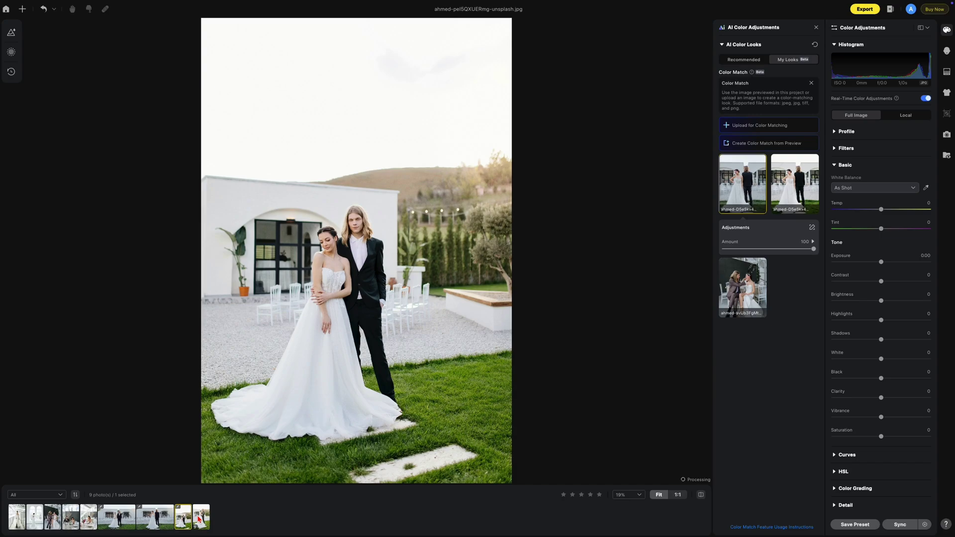
click(199, 513)
click(50, 520)
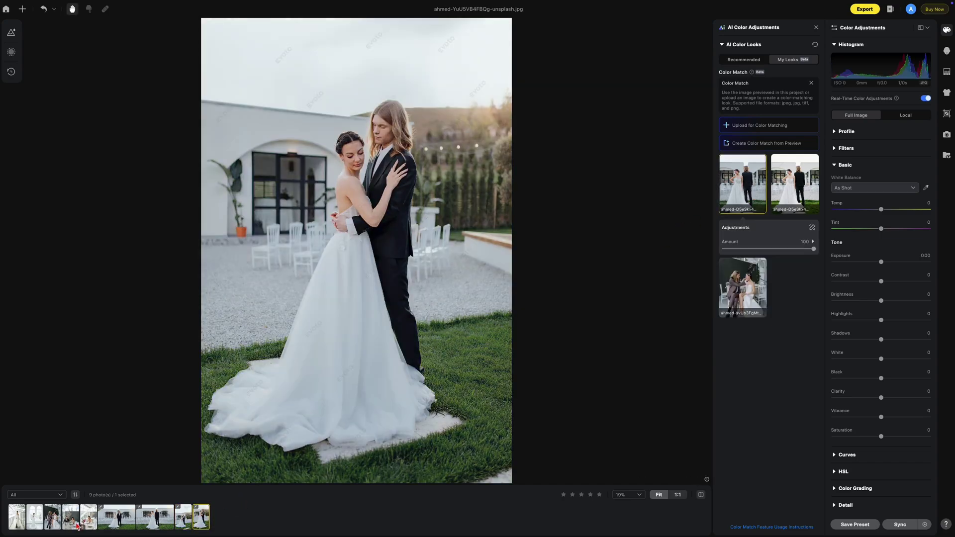
click(114, 518)
key(Right)
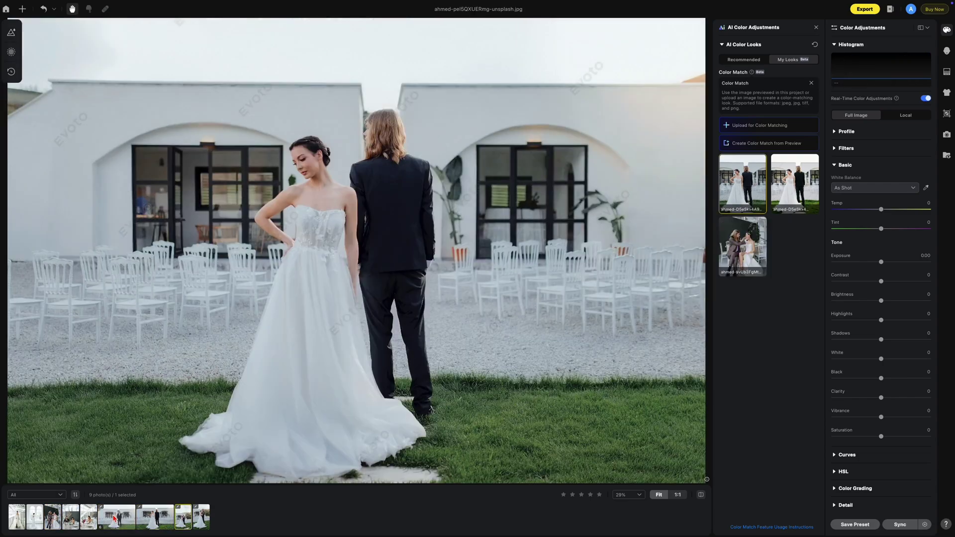
key(Right)
key(Left)
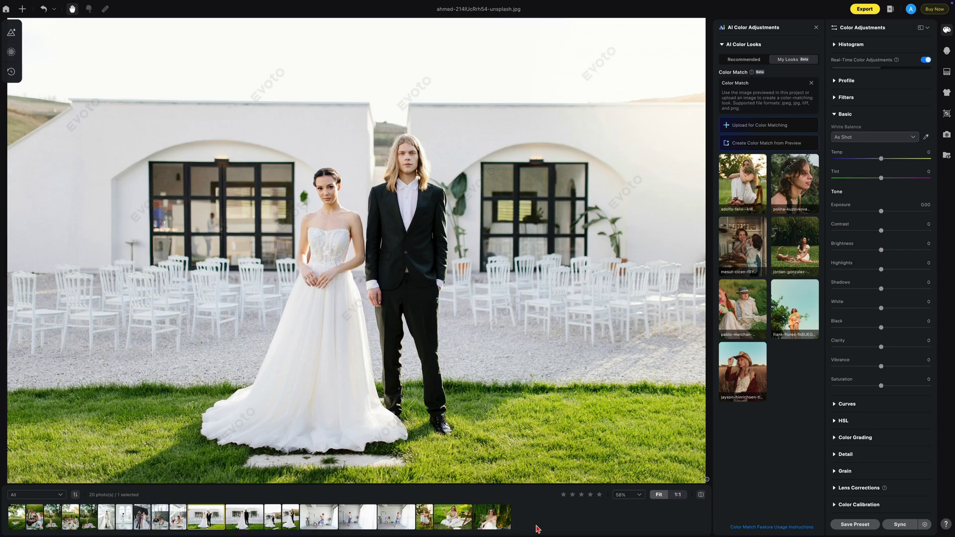
Select all 20 photos in the filmstrip, check several wedding shots and open the wide photo of the couple facing the camera.
click(505, 520)
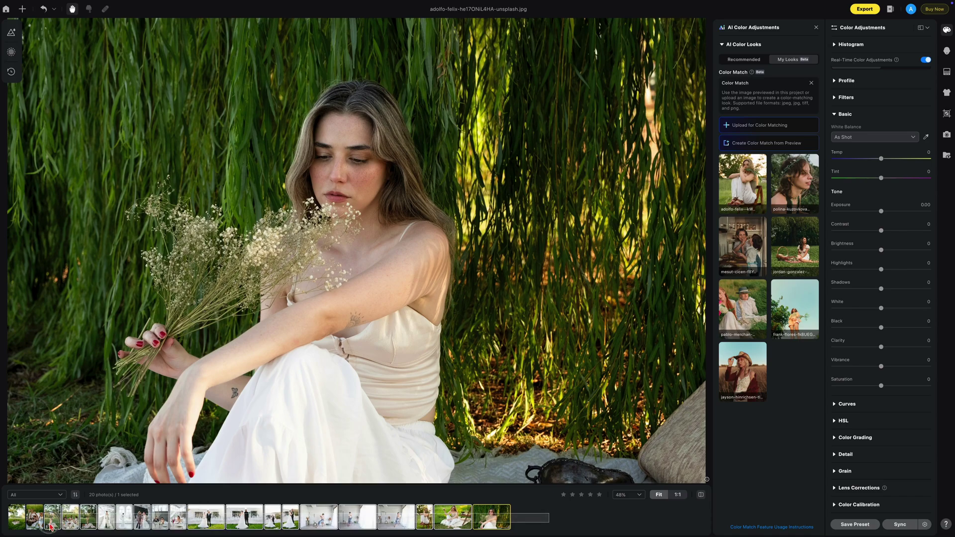
shift+click(18, 517)
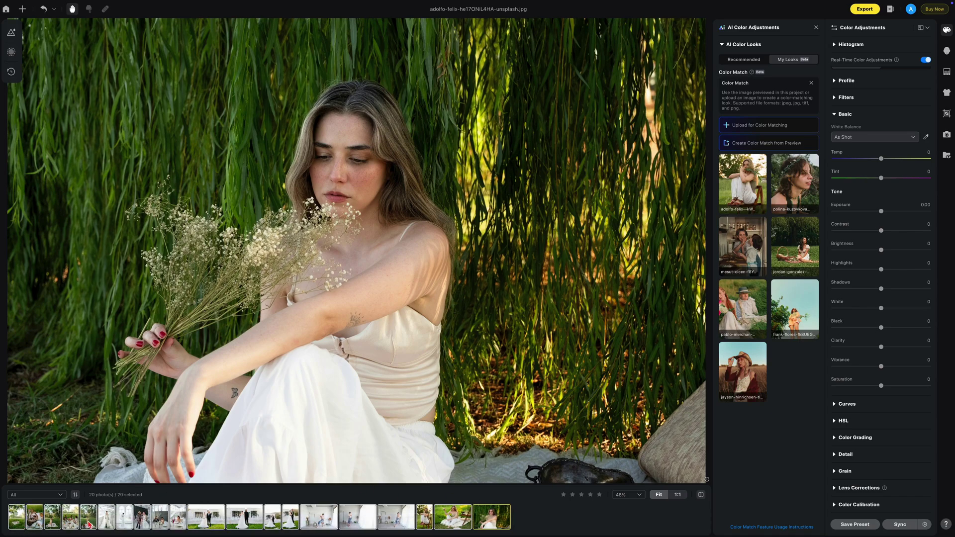
click(251, 520)
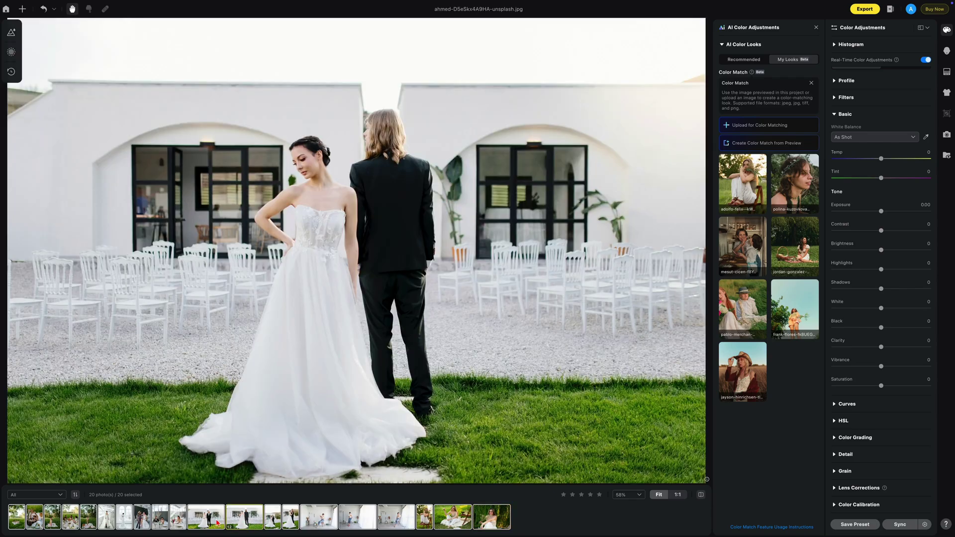
click(165, 521)
click(142, 522)
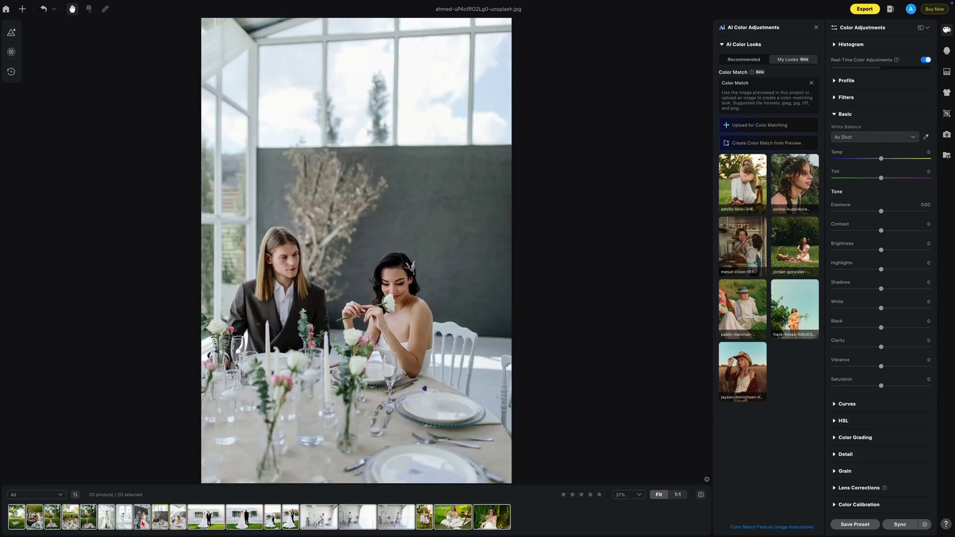
click(124, 522)
click(197, 520)
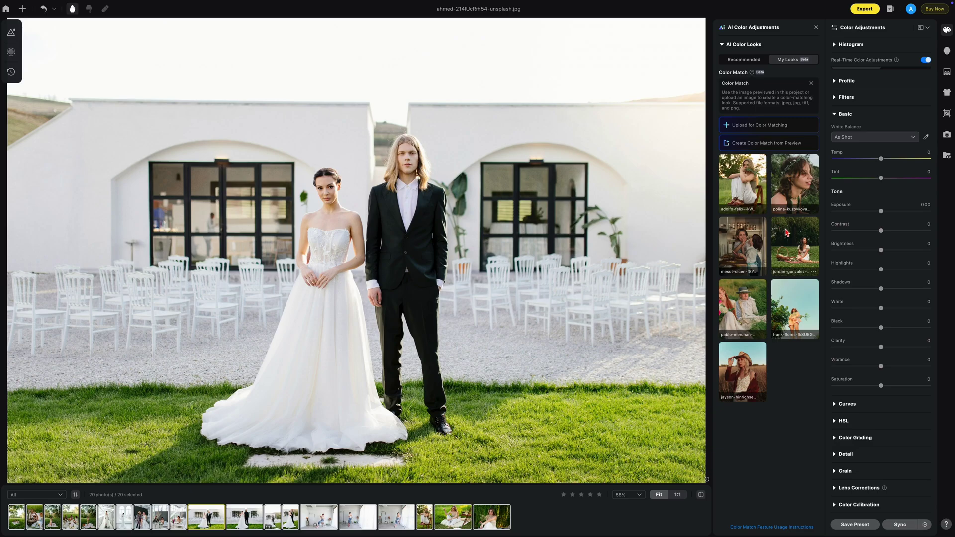
Try the blue-sky look, apply the look of the woman in the hat instead, and sync it to all selected photos.
click(796, 291)
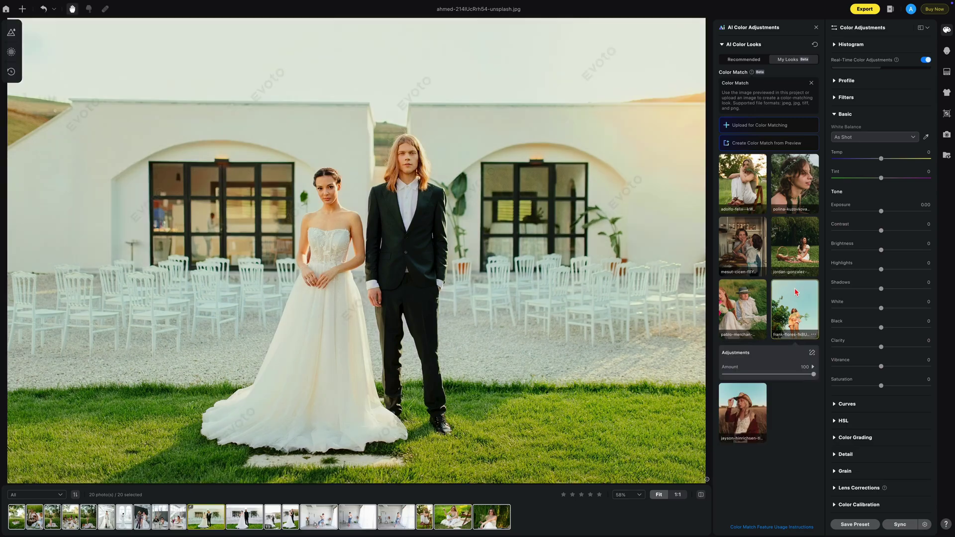
click(738, 399)
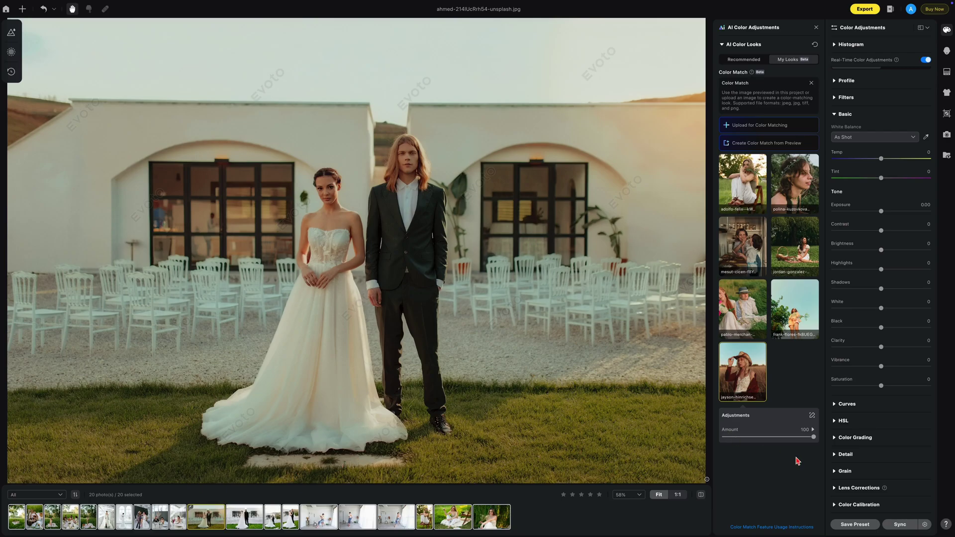
click(907, 525)
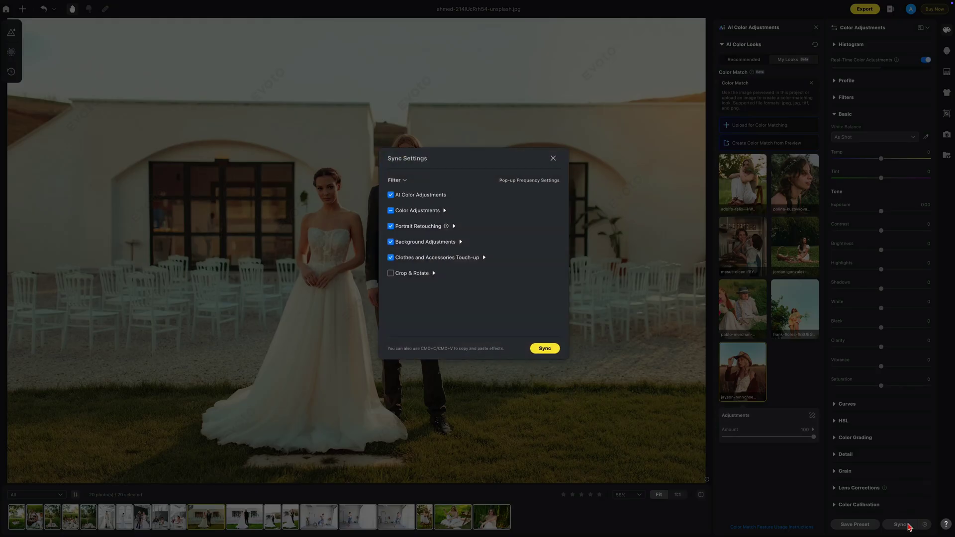
click(544, 348)
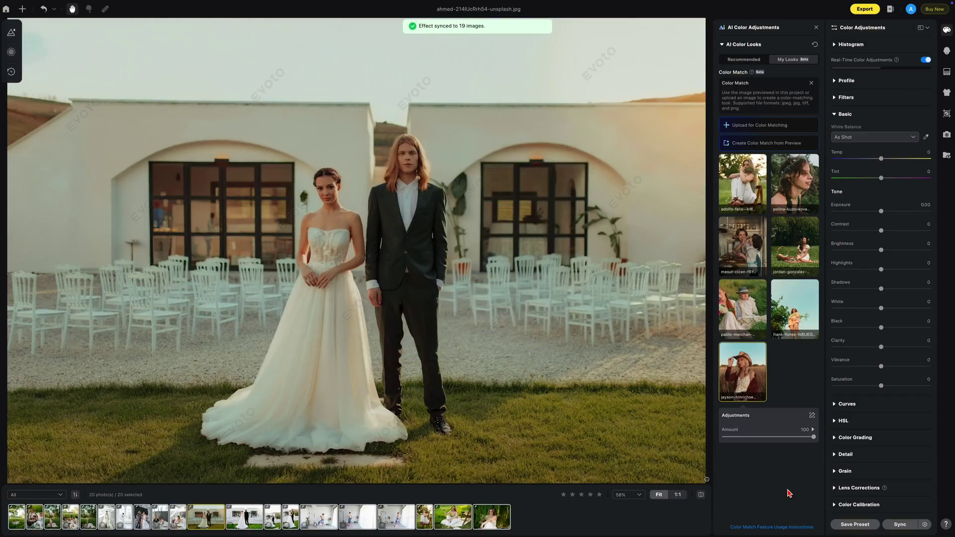
Examine how the synced woman-in-hat look renders across the outdoor wedding, indoor reading and table photos.
mouse_move(513, 4)
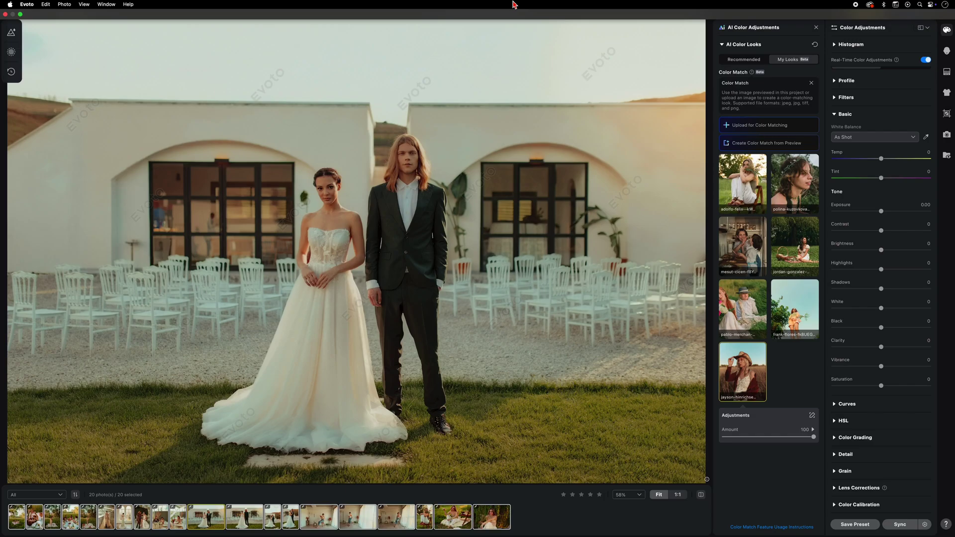
key(Right)
key(Right)
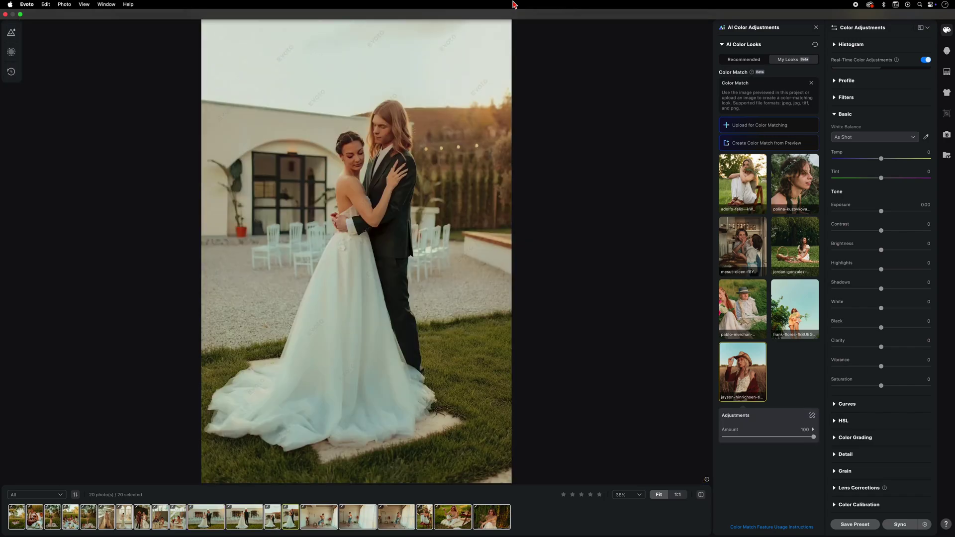
key(Right)
key(Right)
key(Left)
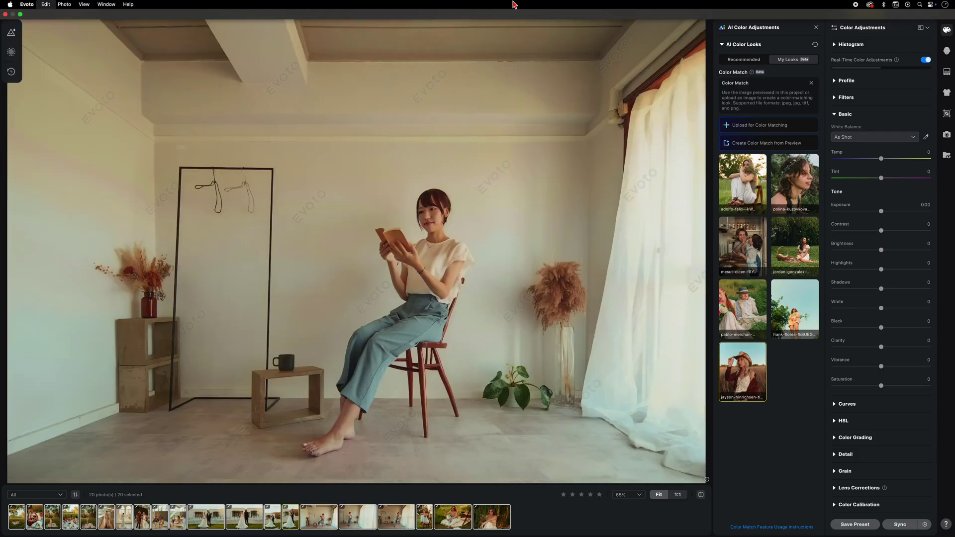
key(Left)
key(Left)
key(Left)
key(Left)
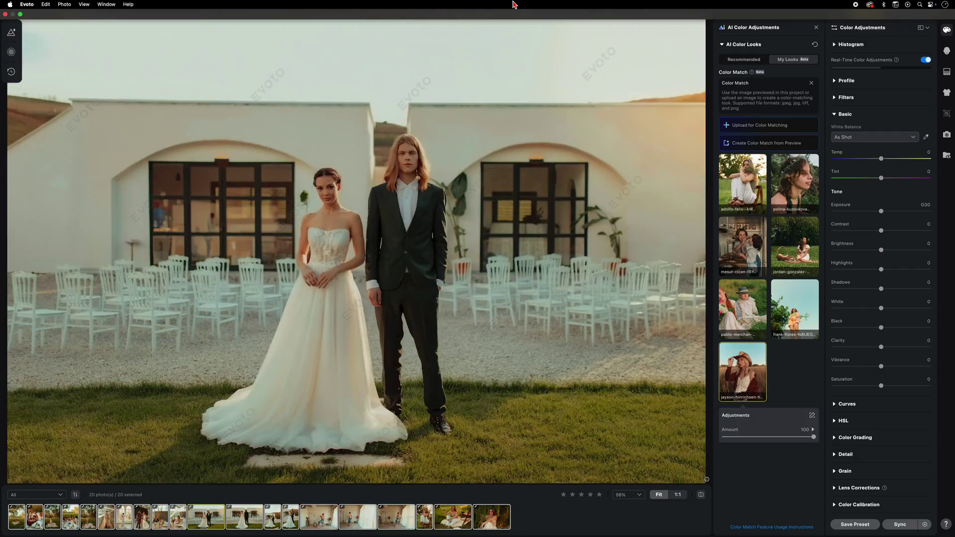
key(Left)
key(Left)
key(Left)
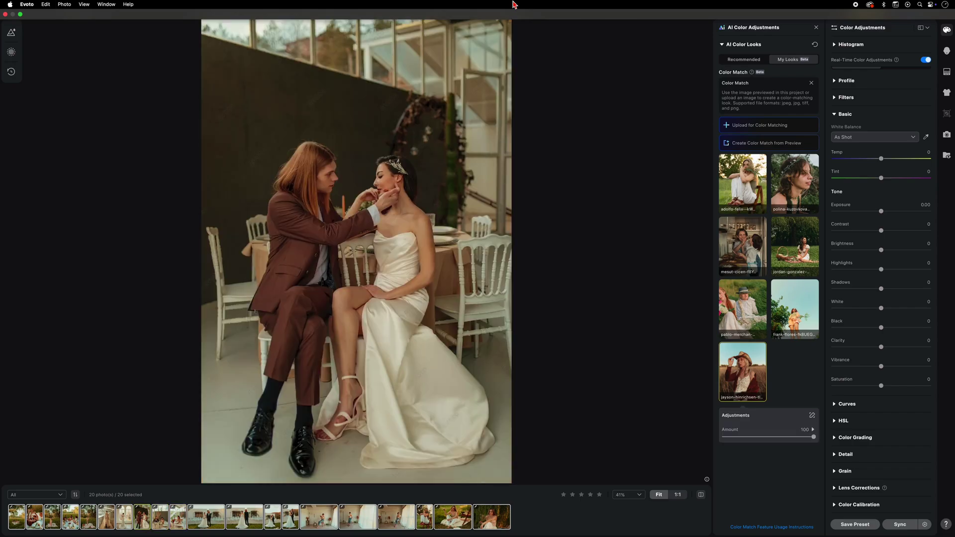
key(Left)
key(Right)
key(Right)
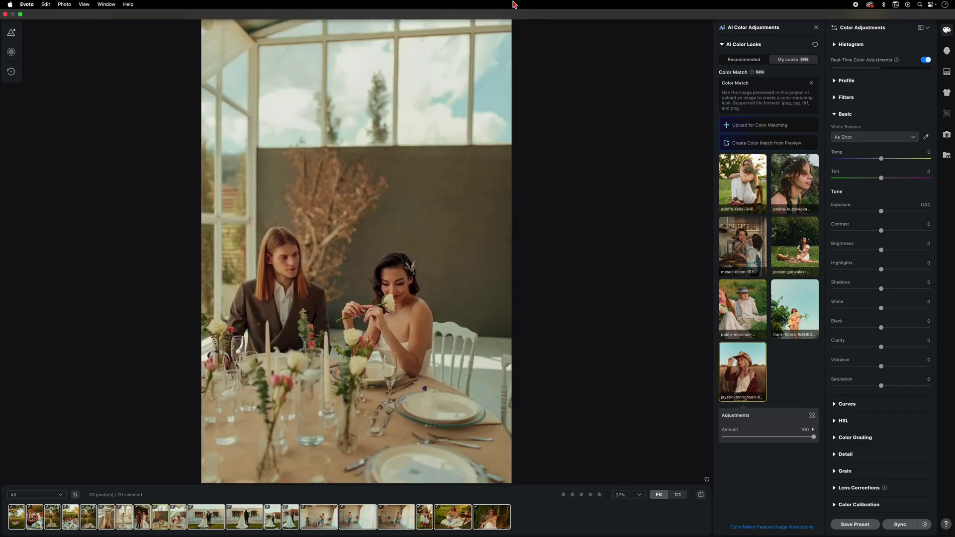
key(Right)
key(Right)
key(Right)
key(Right)
key(Right)
key(Right)
key(Right)
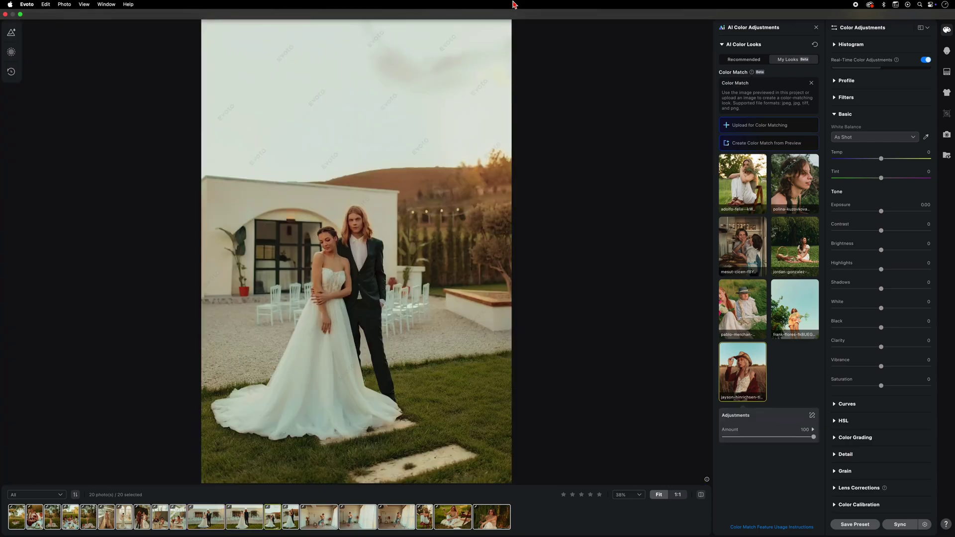
key(Left)
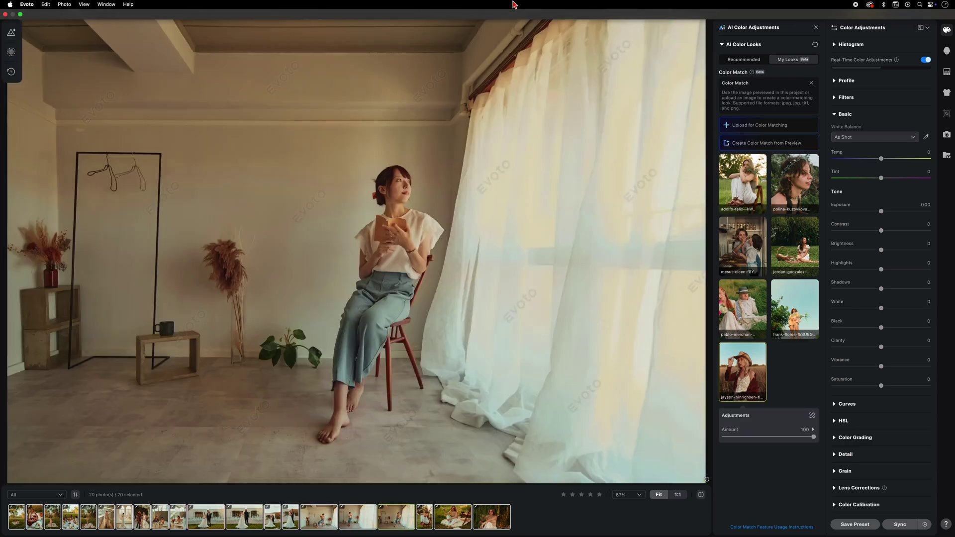
key(Left)
key(Right)
key(Left)
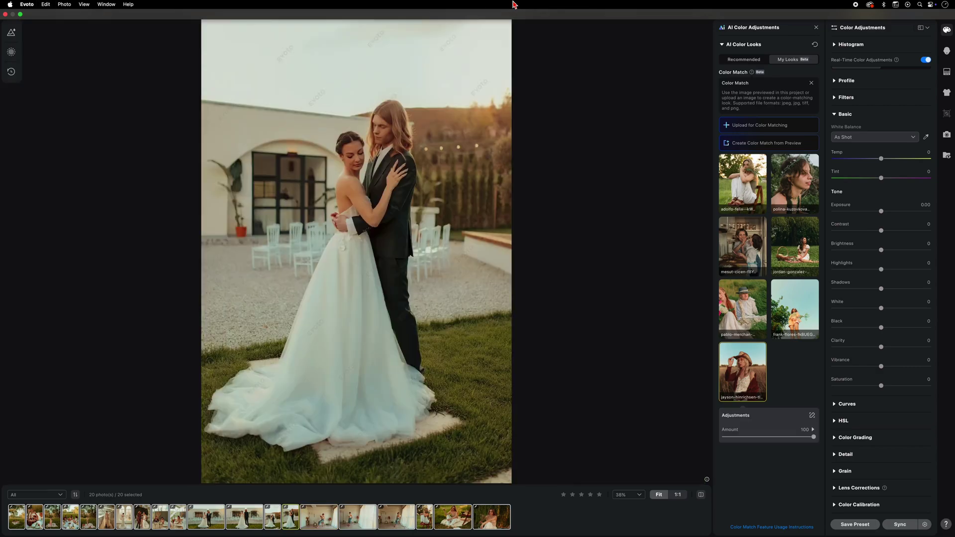
key(Left)
key(Left)
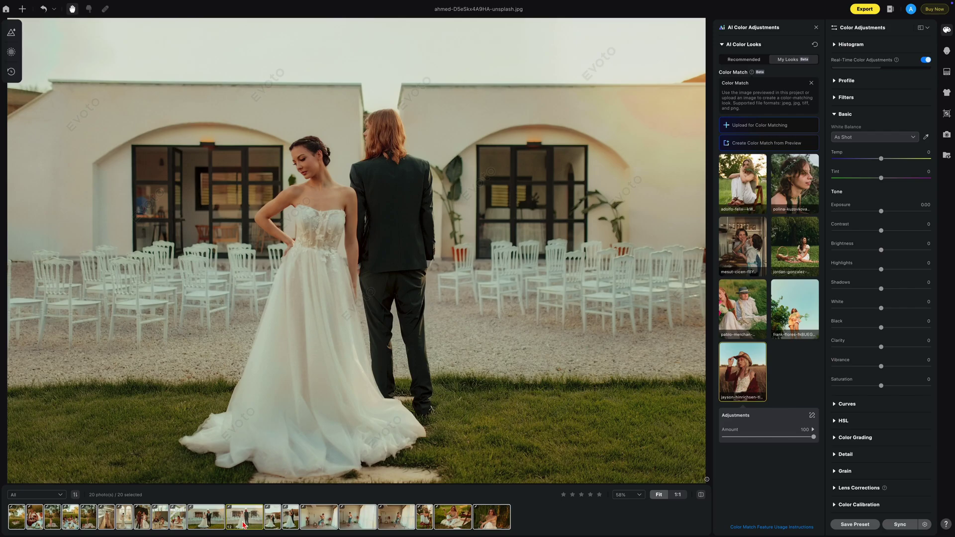
Undo the look on the groom-turned-away photo, sync its ungraded settings to all selected photos and check the neighbouring shots.
click(44, 9)
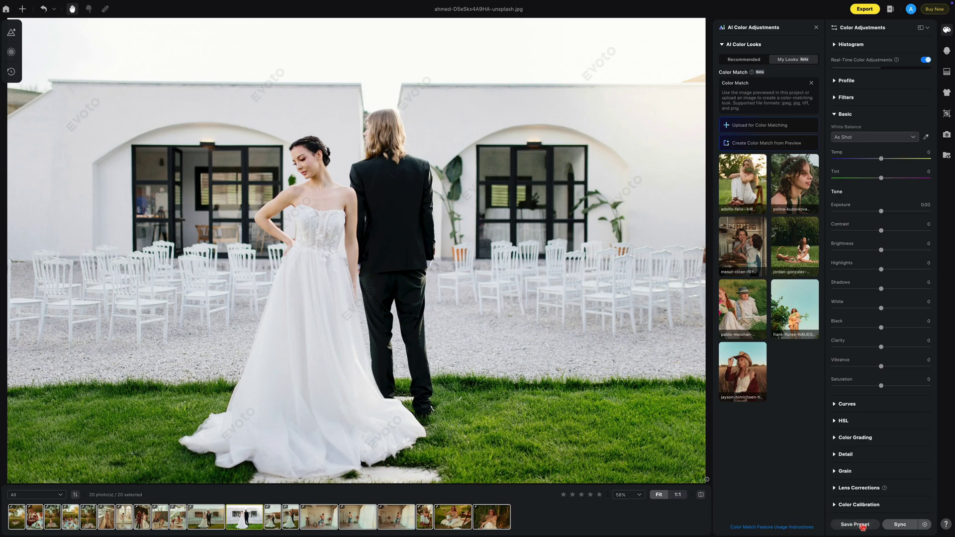
click(889, 526)
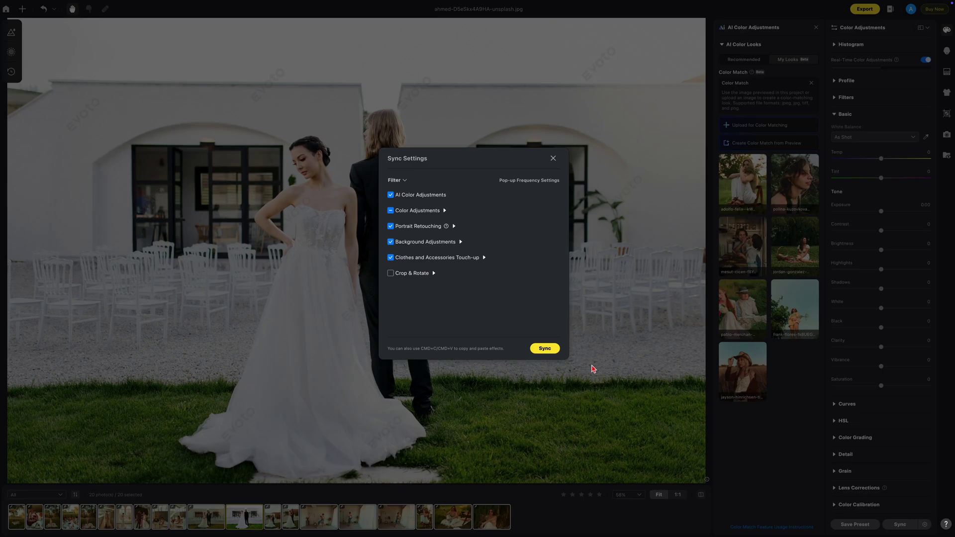
click(553, 353)
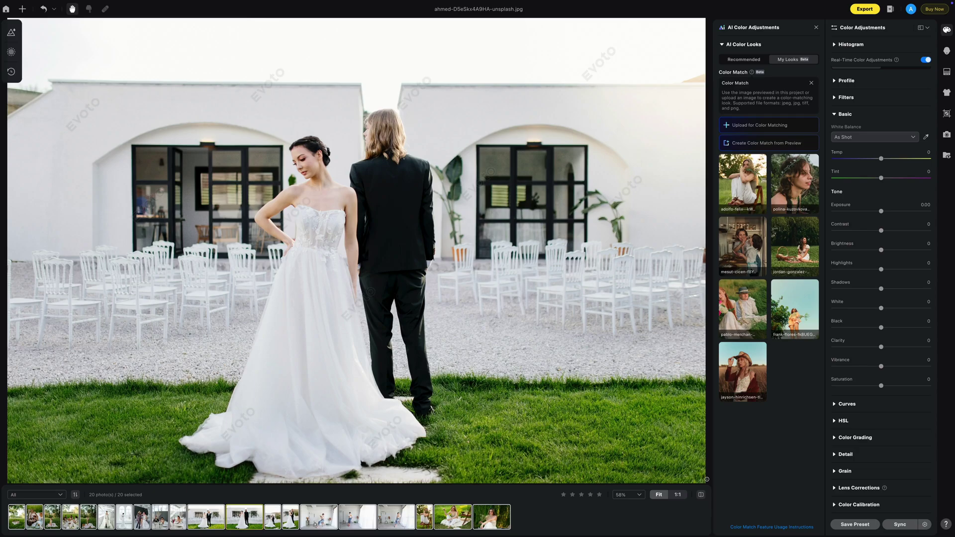
key(Right)
key(Right)
key(Left)
key(Left)
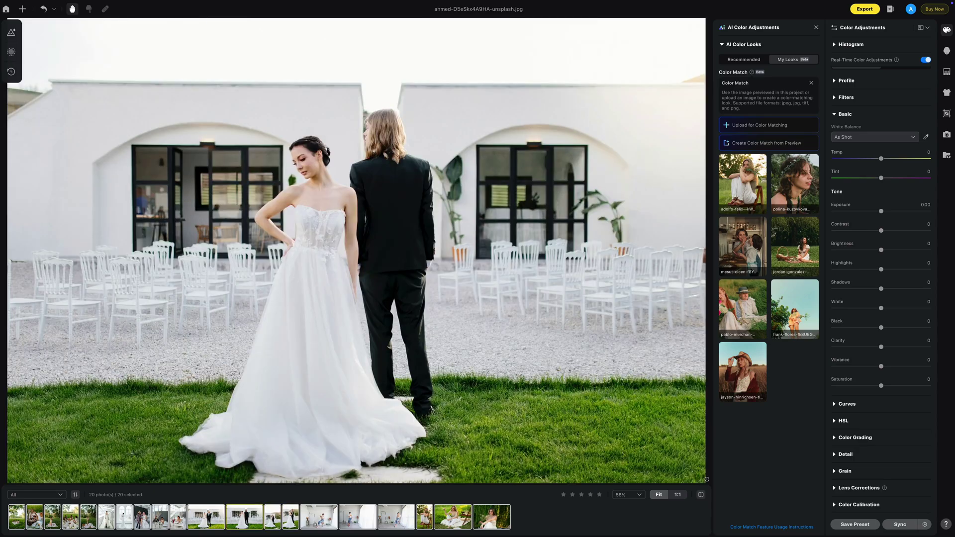